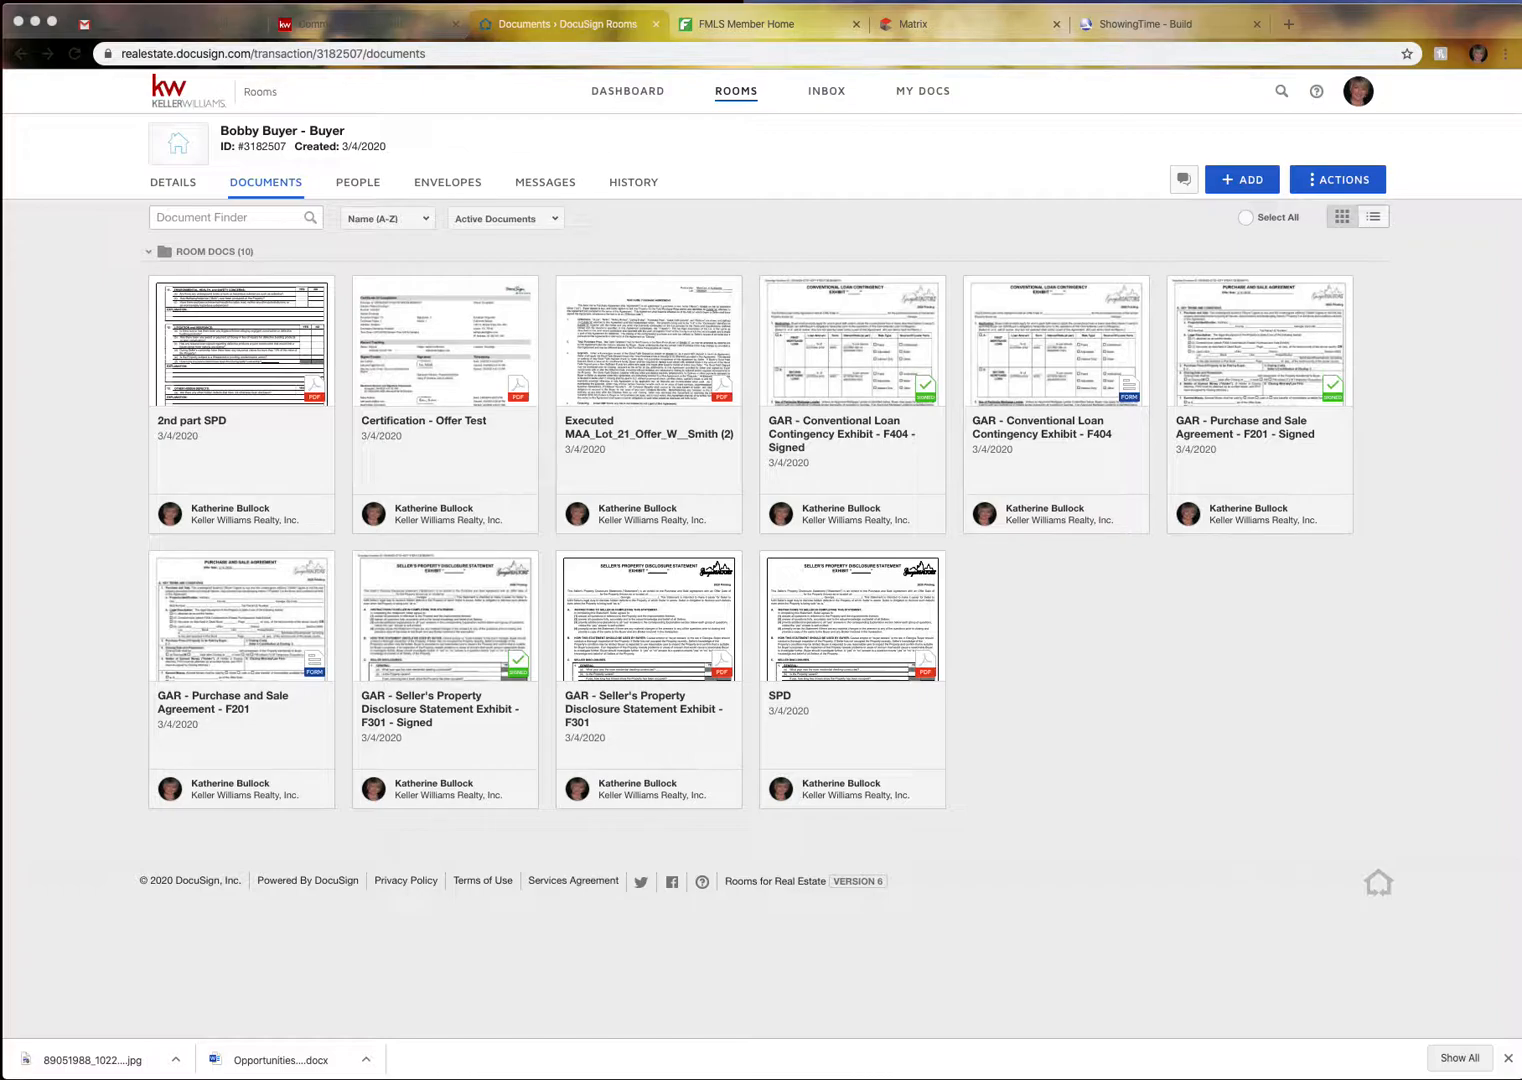
Switch the account from Rooms to eSignature and open its list of templates
left_click(765, 172)
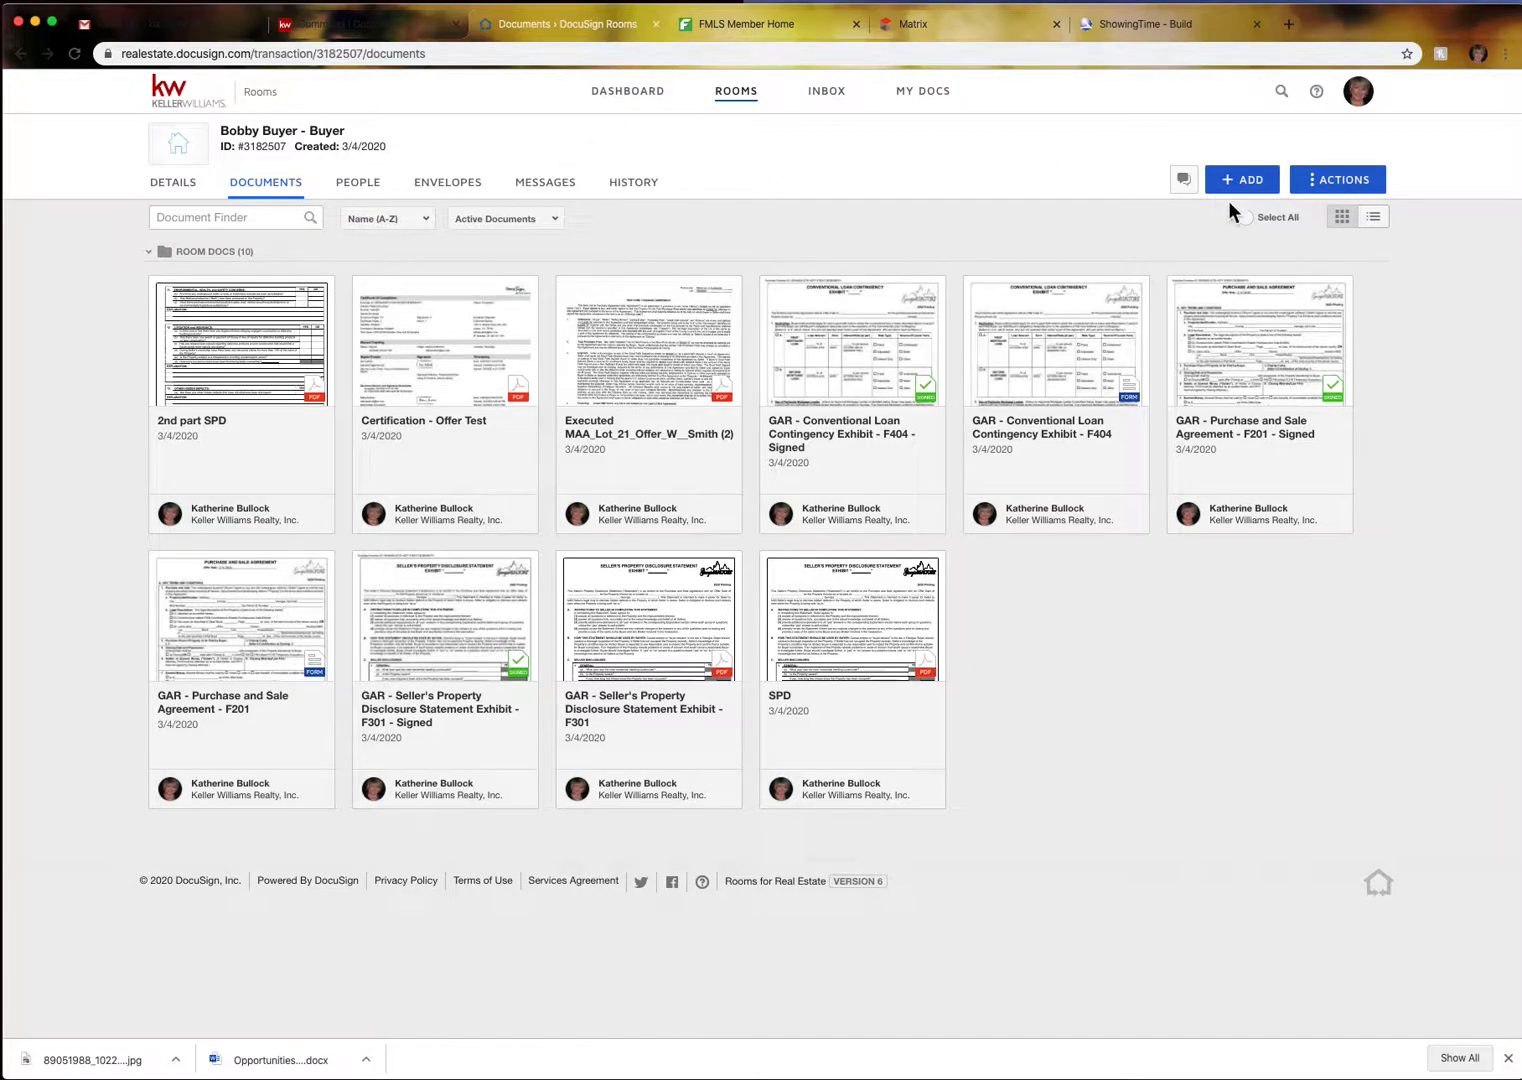
left_click(1360, 103)
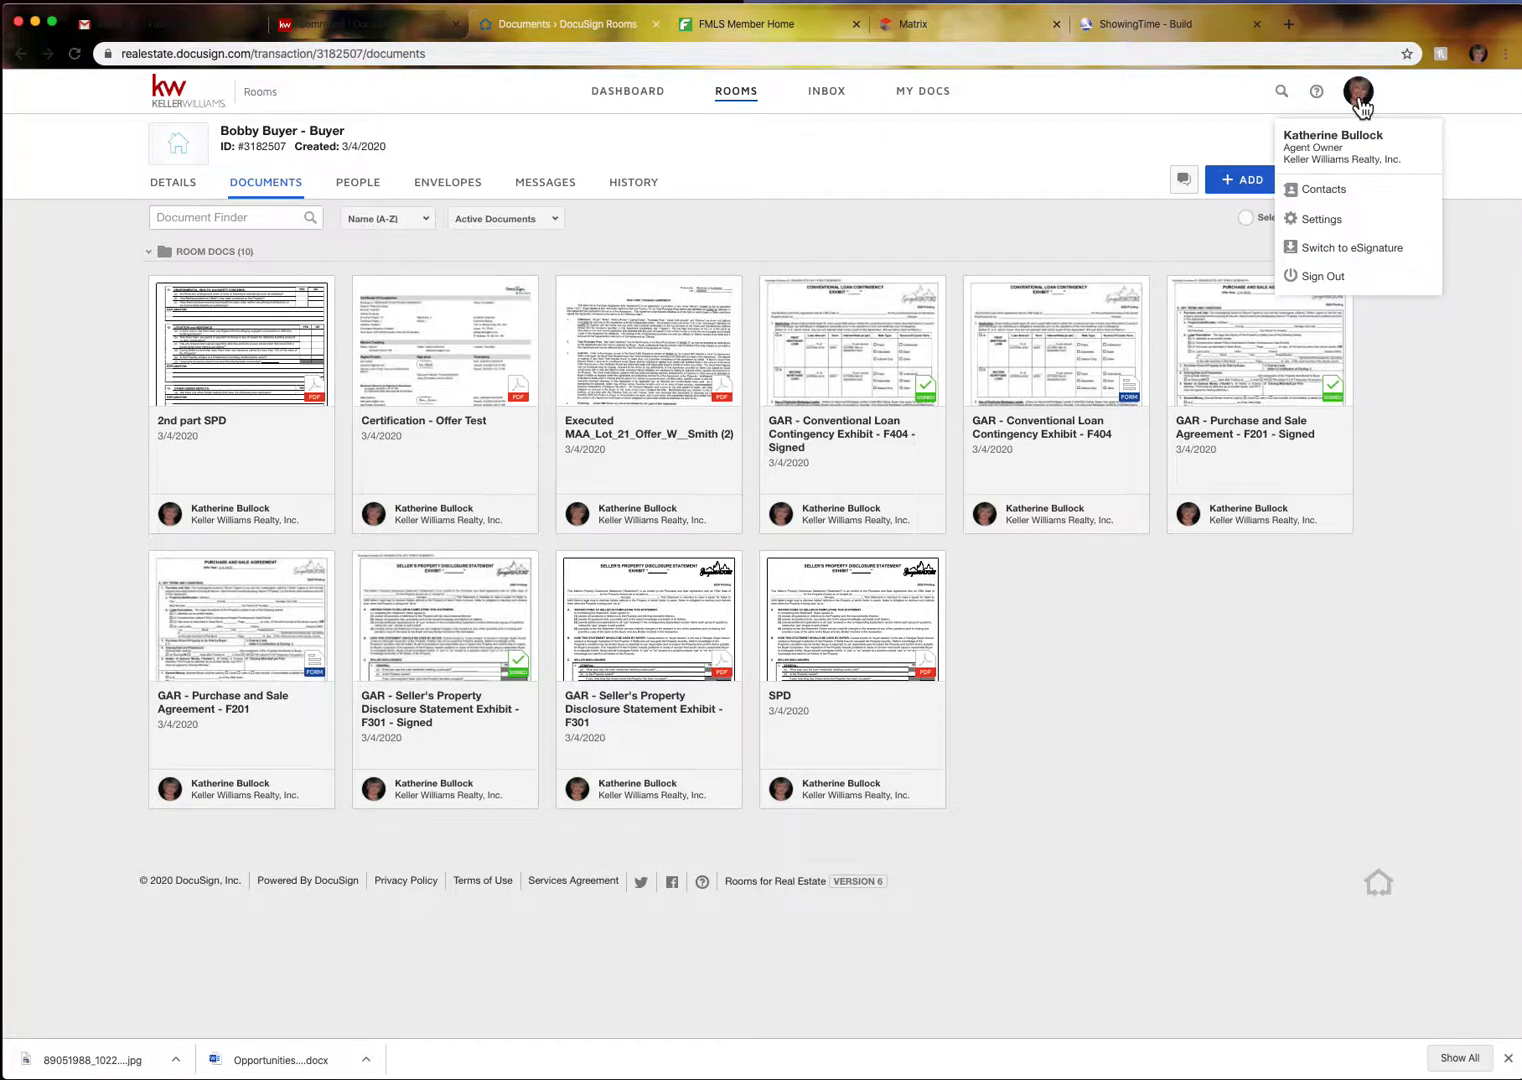
left_click(1312, 250)
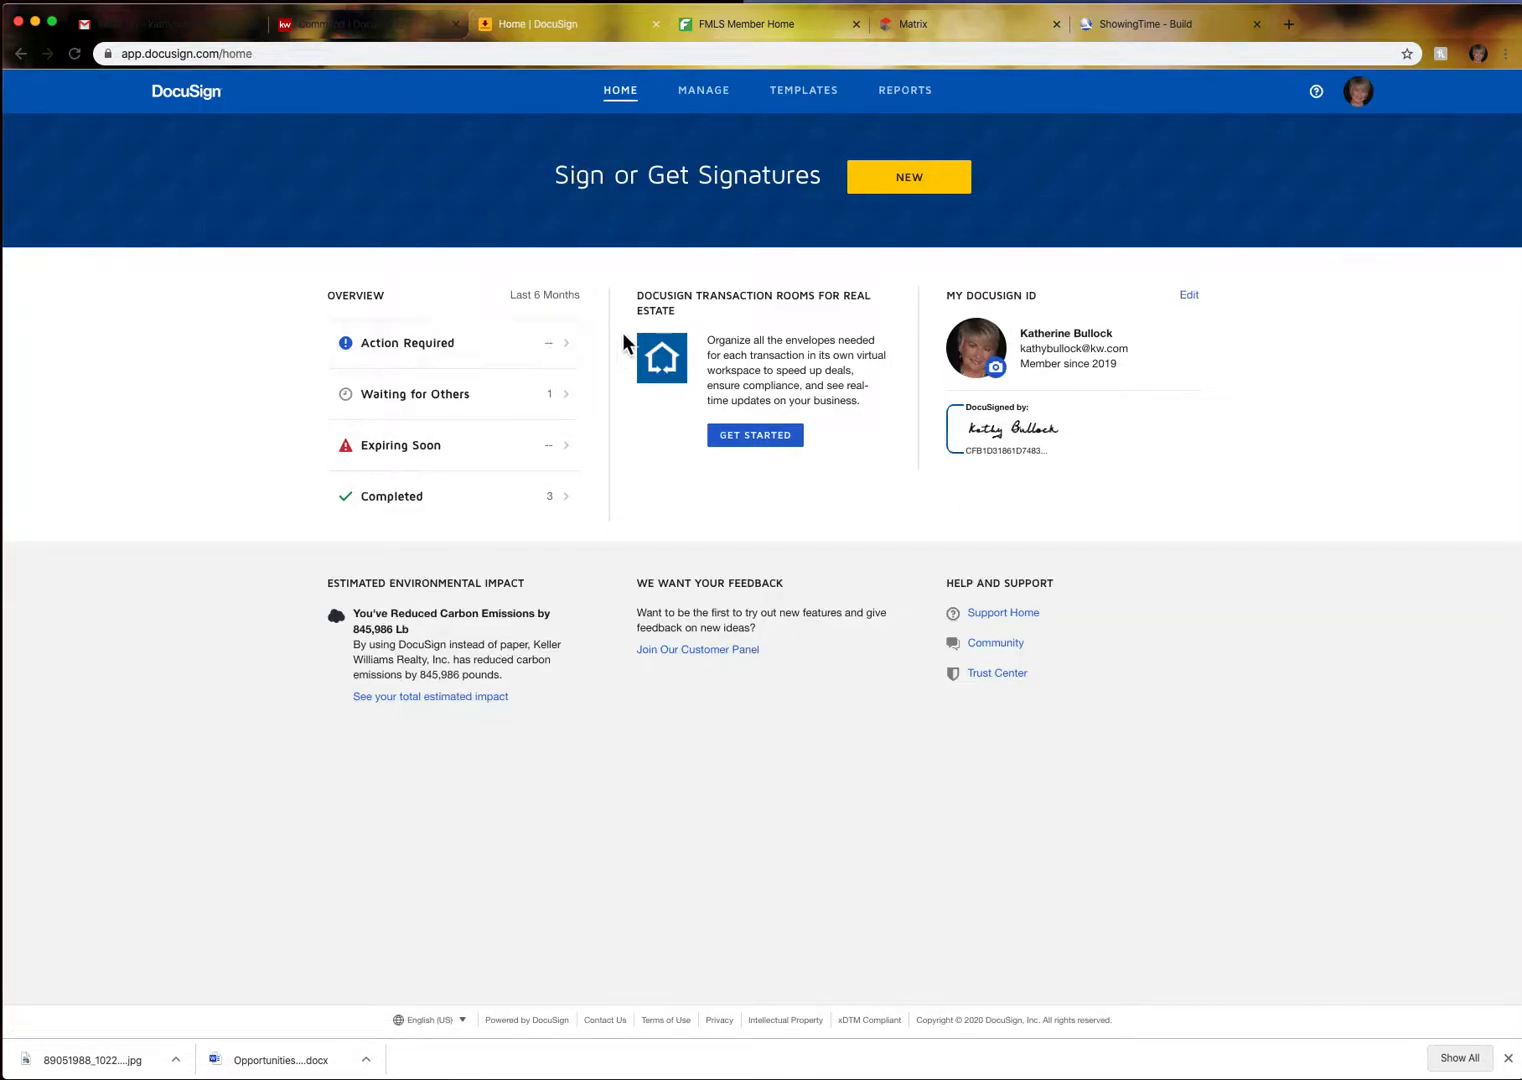
left_click(810, 100)
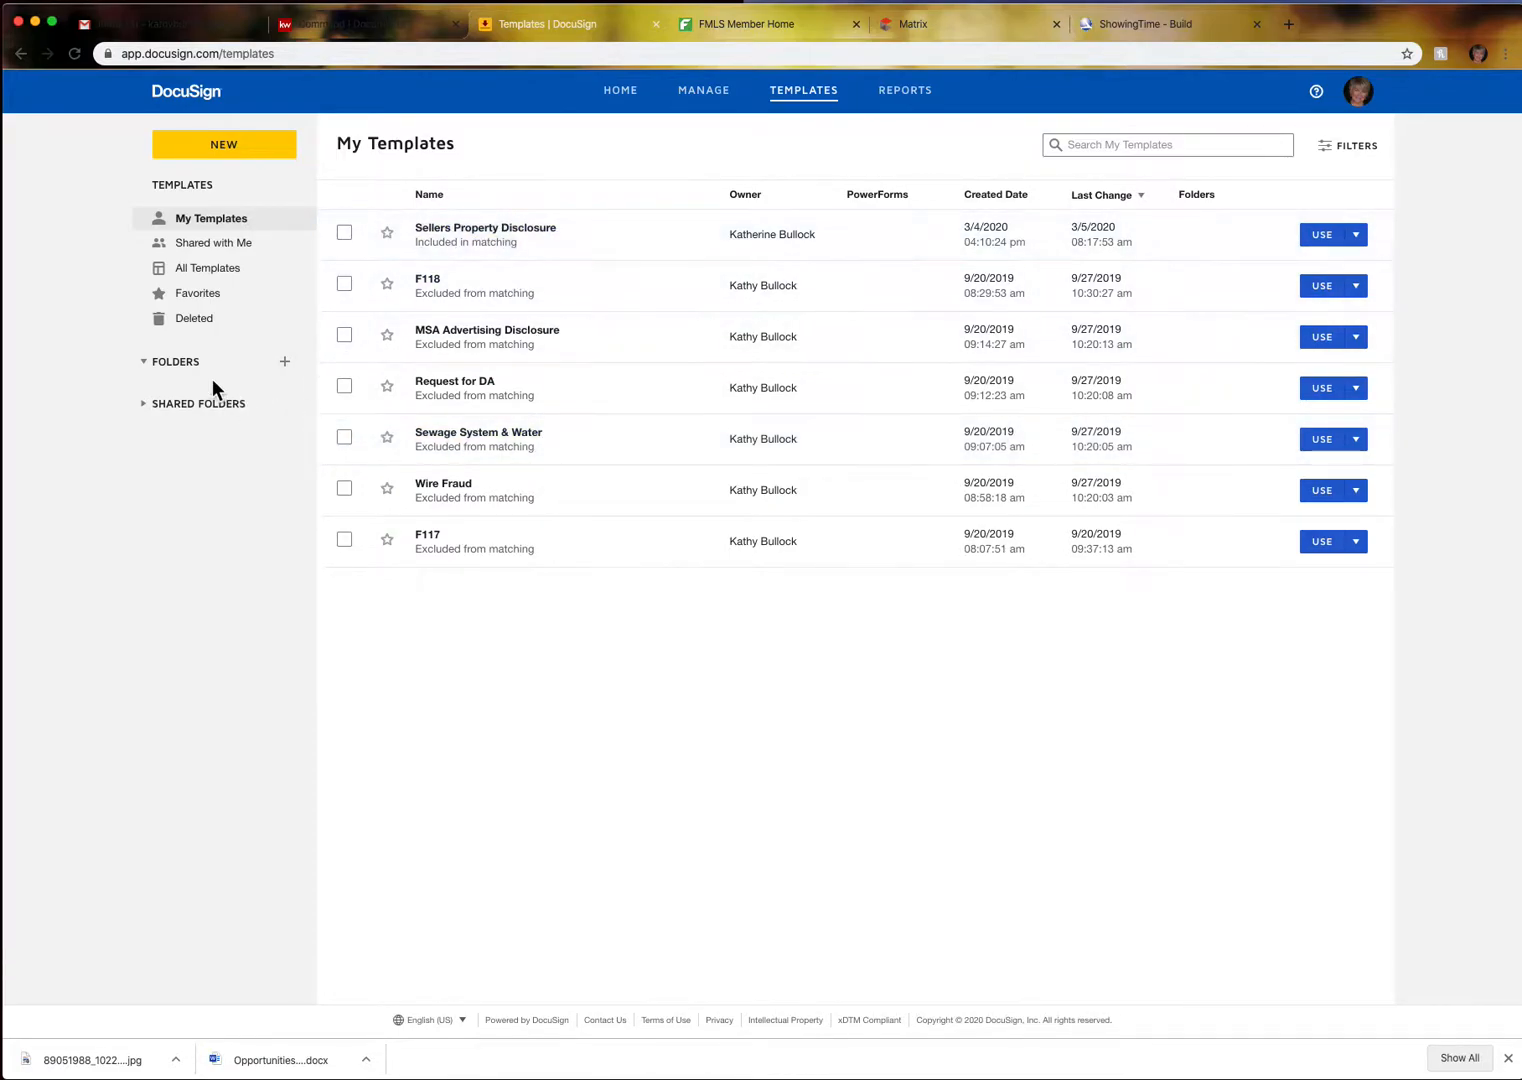
Create a new template named "Sellers Property Disclosure Updated"
left_click(222, 149)
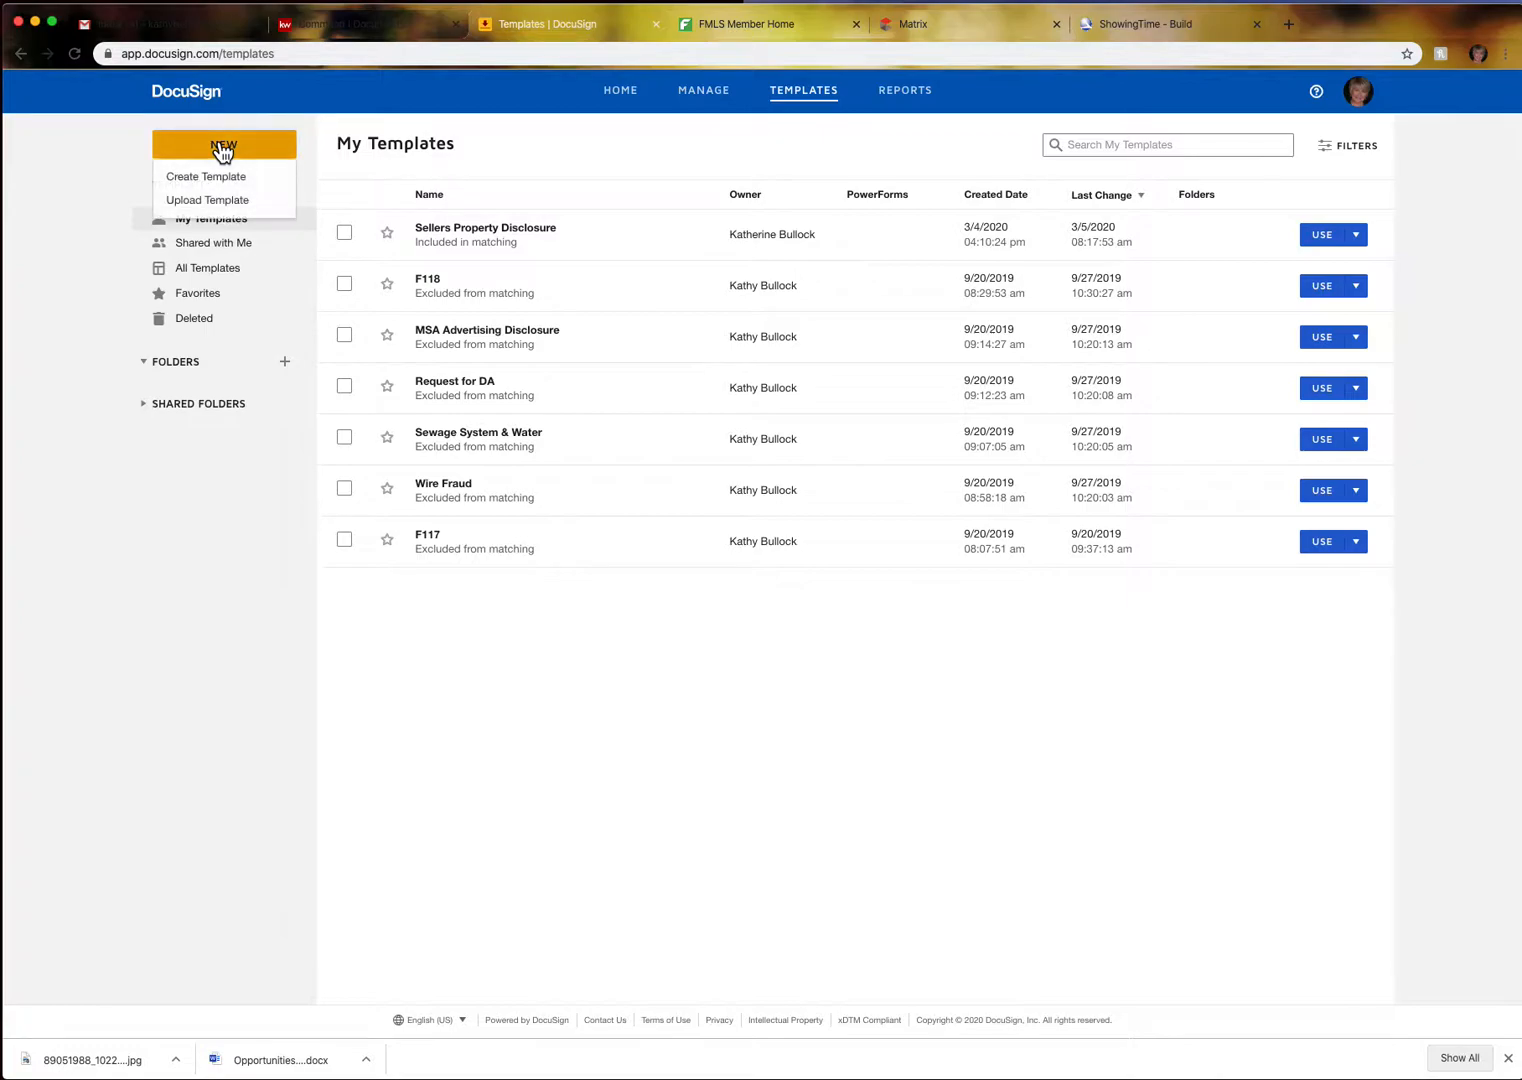
left_click(207, 177)
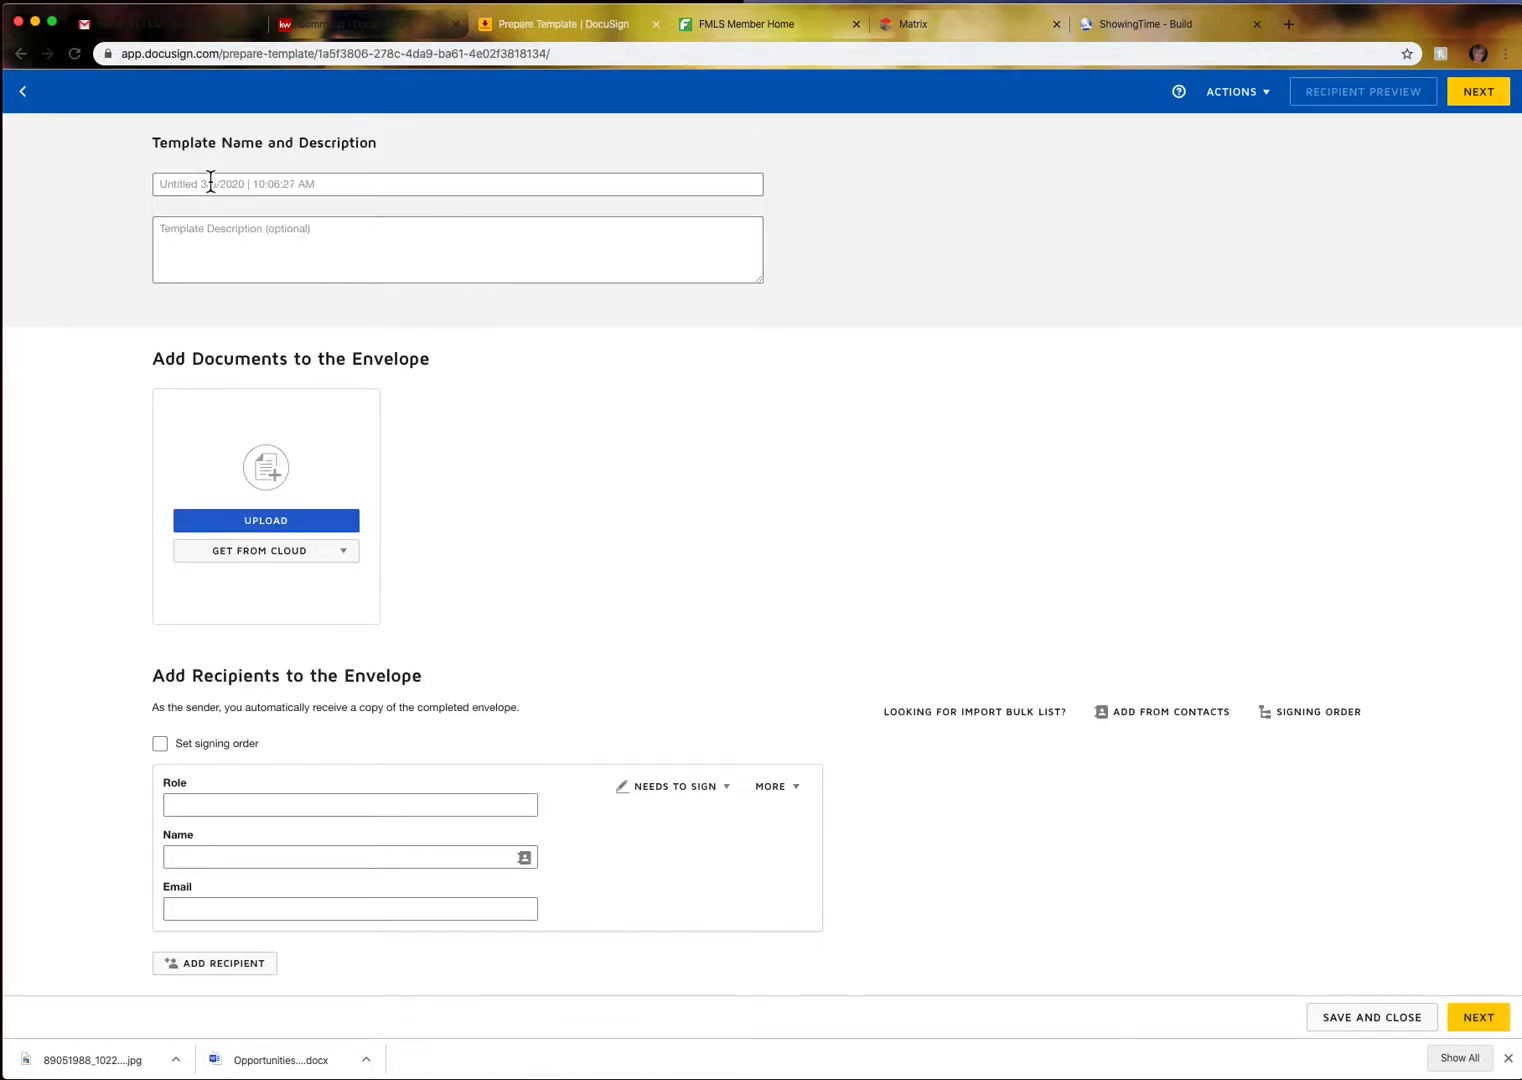
left_click(188, 185)
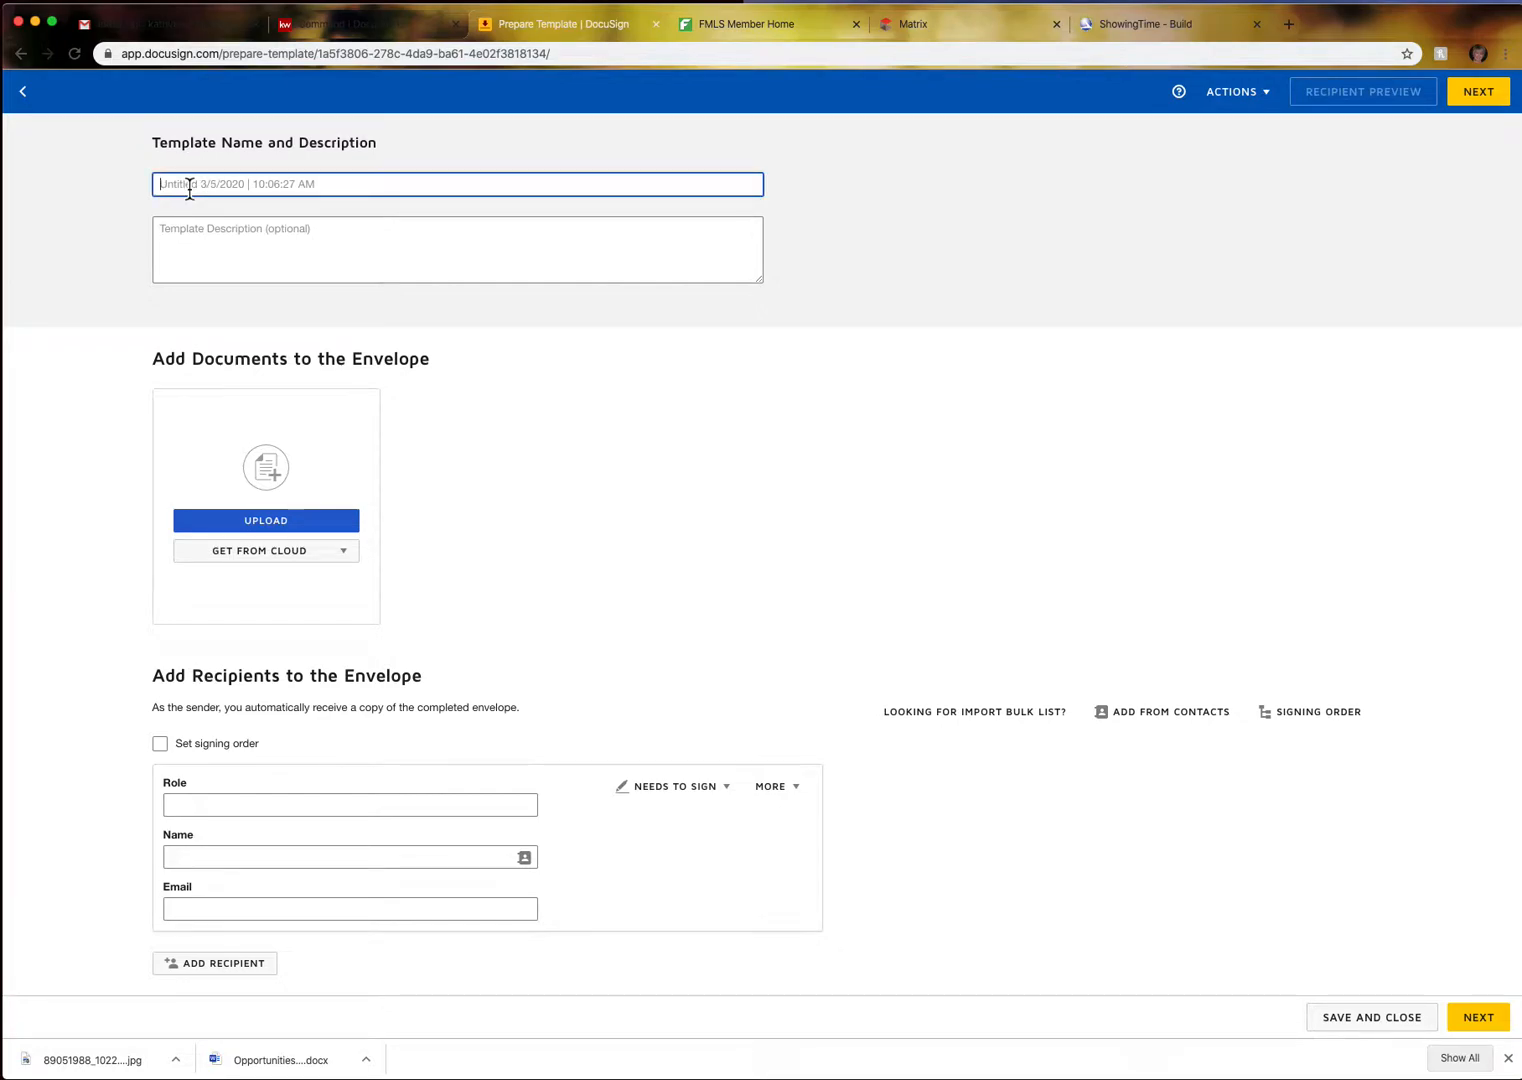
type("Sellers Property Disclosure Updated")
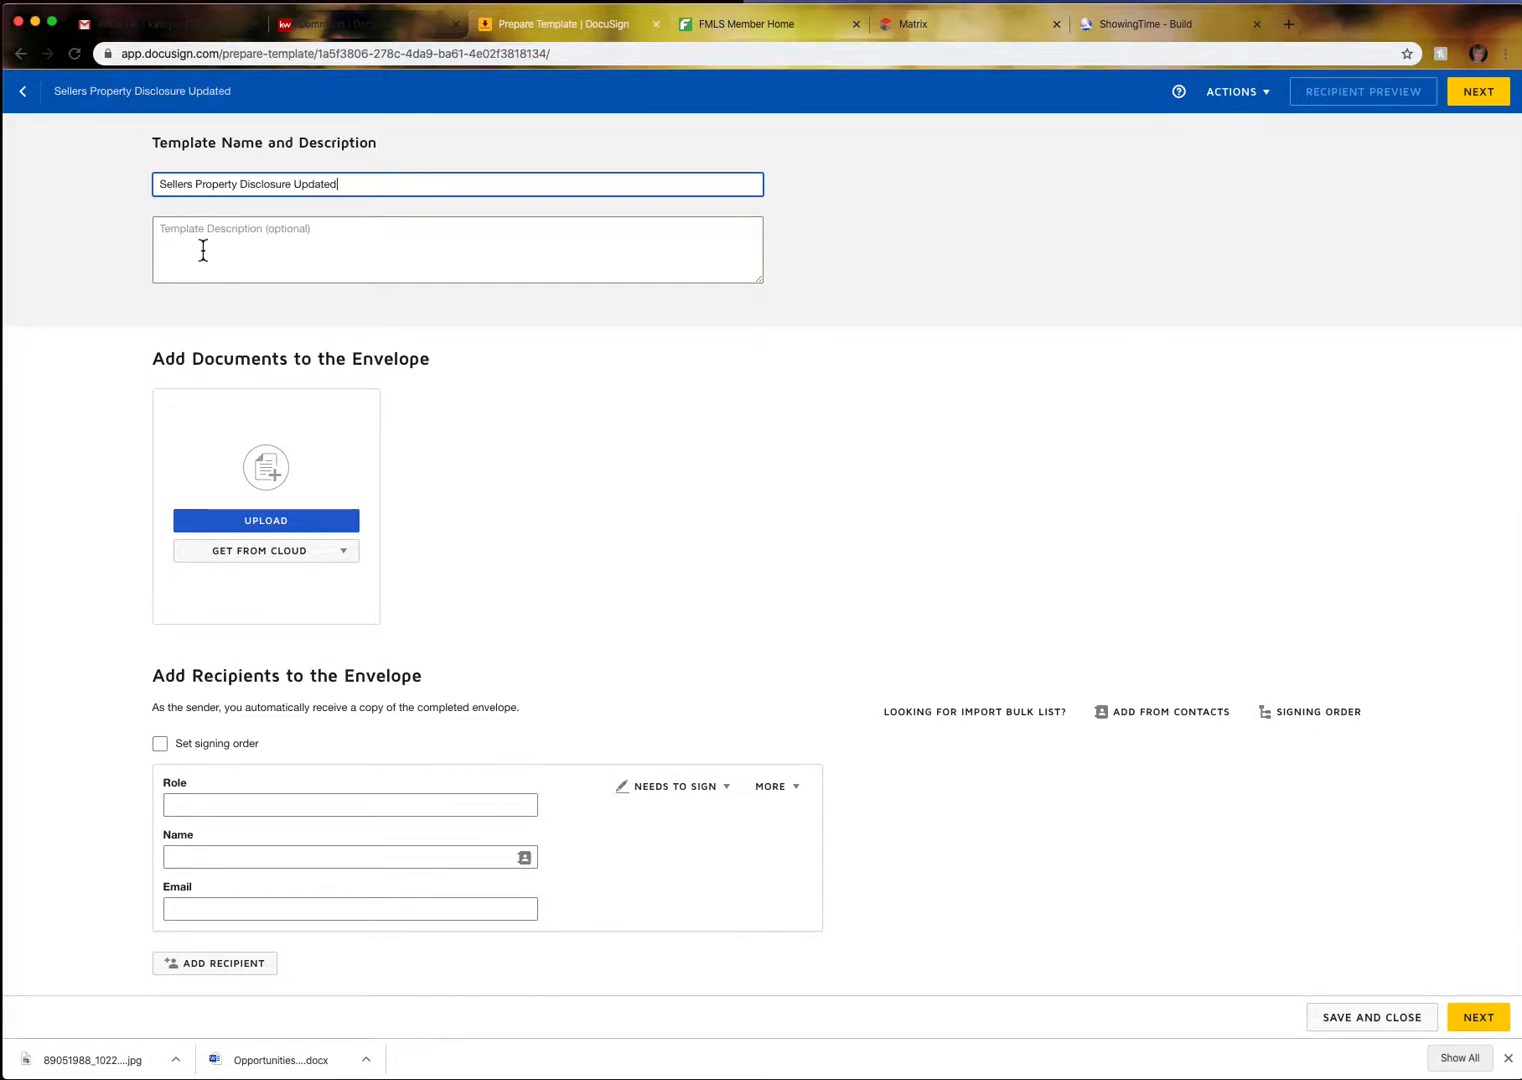
Upload "GAR - Seller's Property Disclosure Statement Exhibit - F301.pdf" from the Desktop as the template's document
scroll(288, 252, "down", 2)
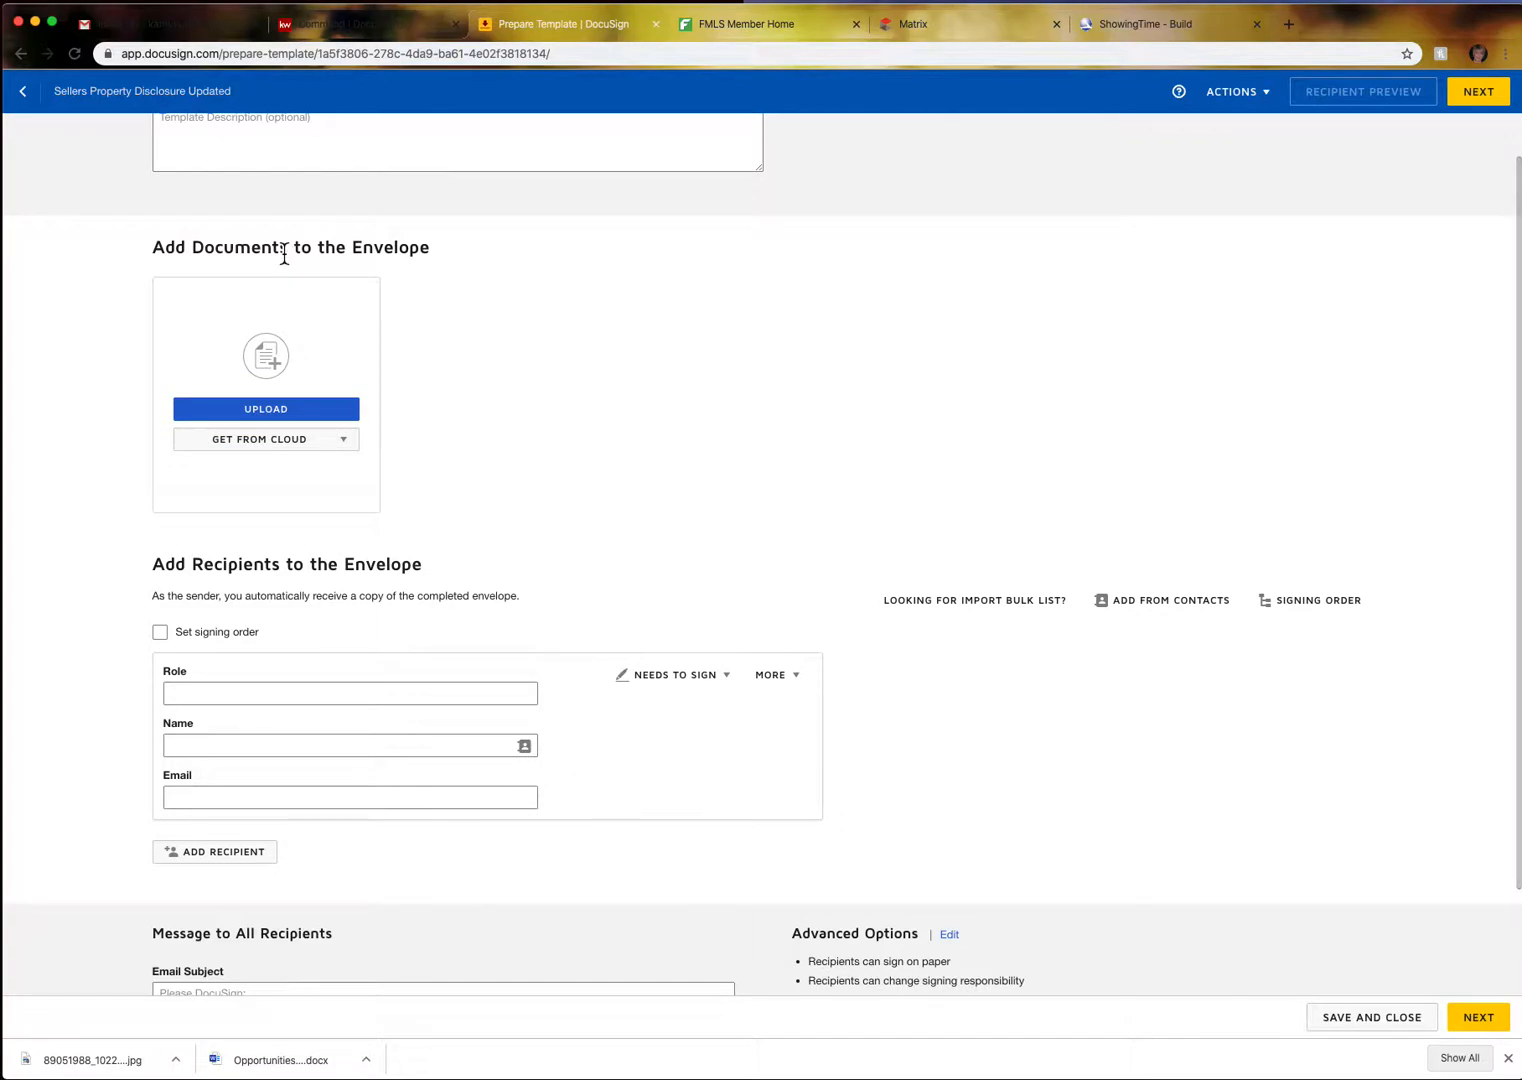
left_click(288, 410)
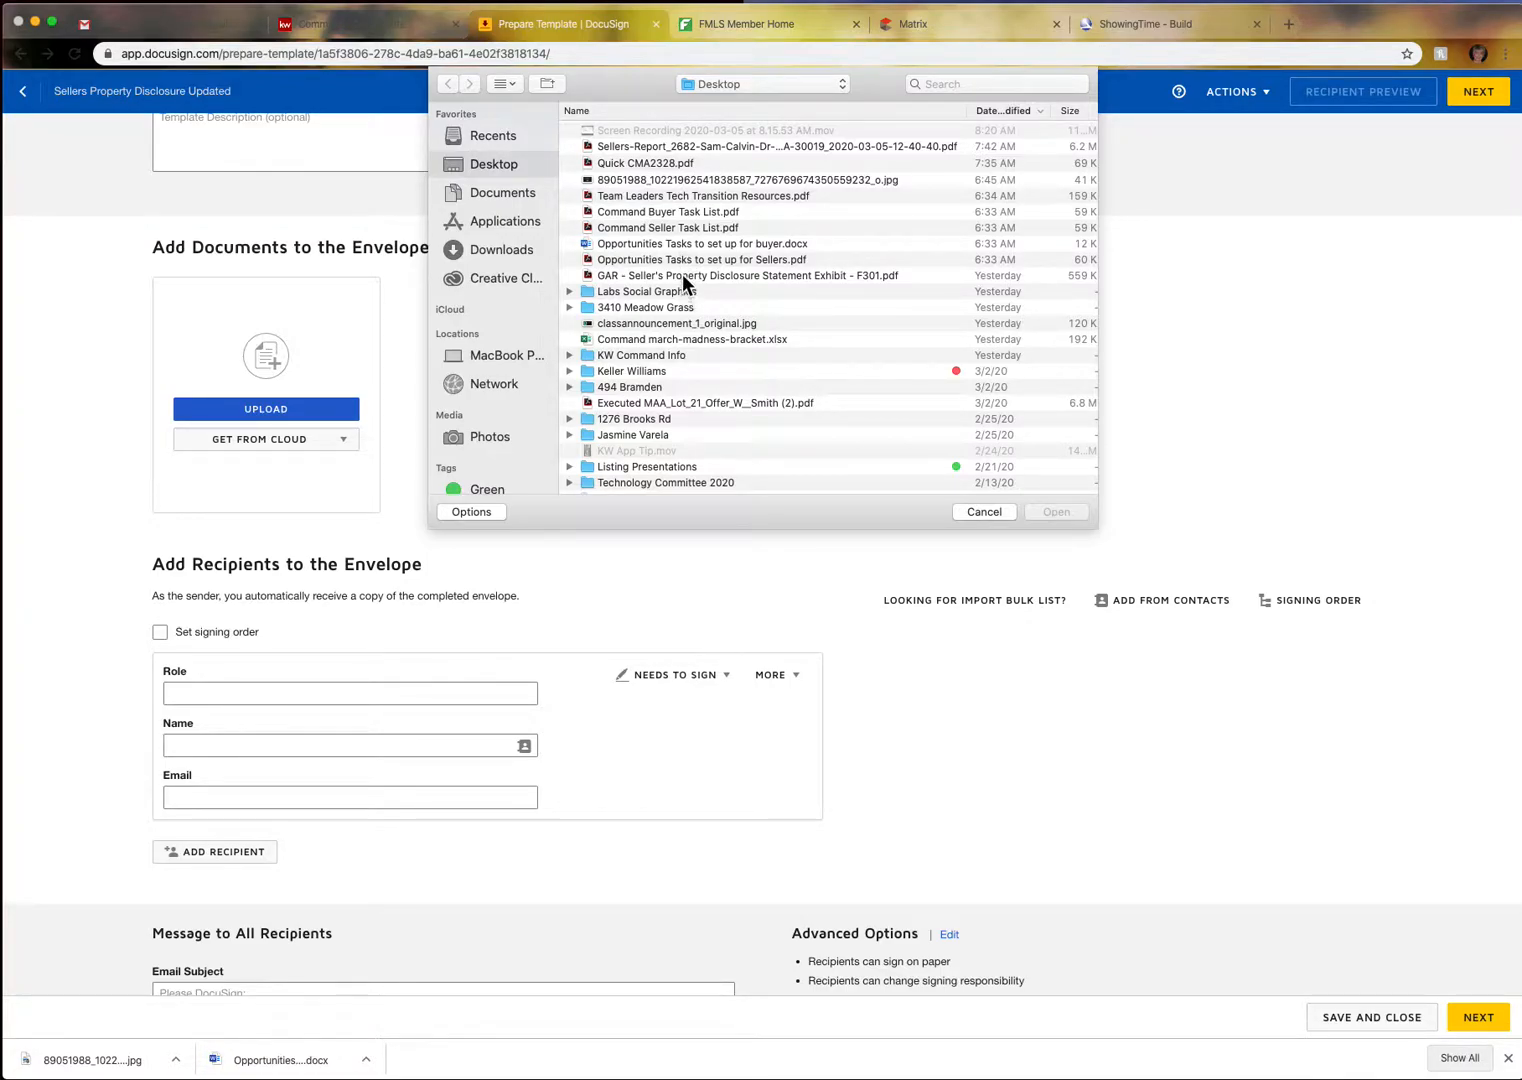
left_click(686, 277)
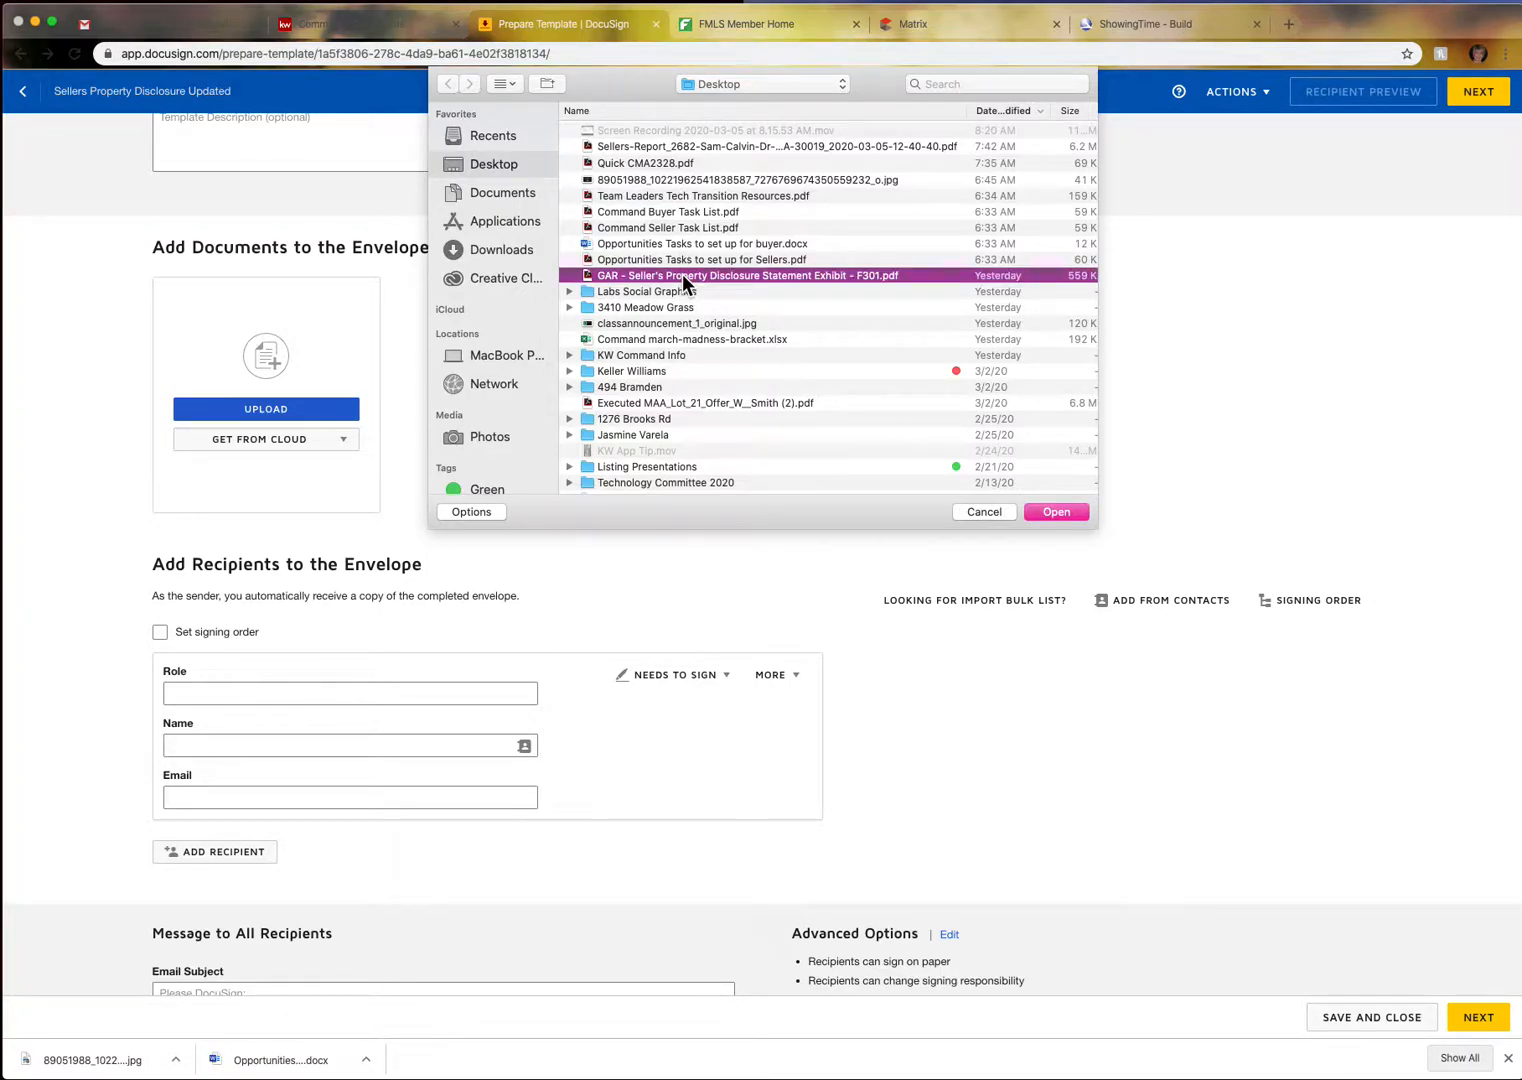
left_click(1056, 511)
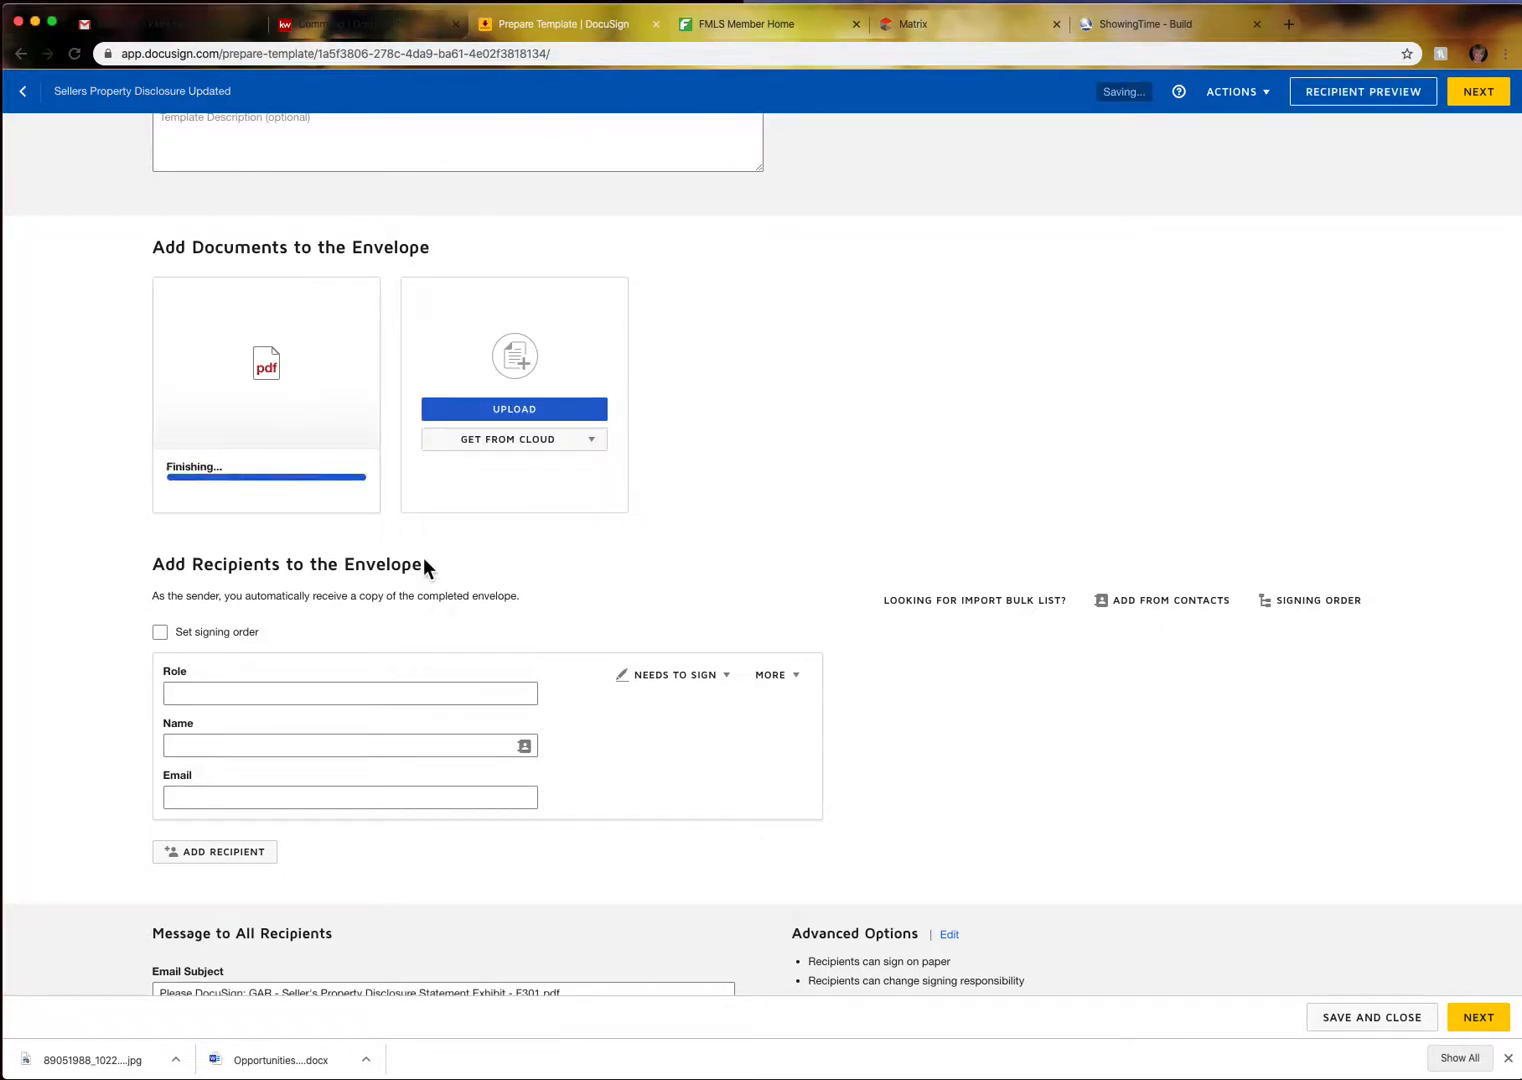
Add two signing recipients with the roles Seller 1 and Seller 2, leaving their names and emails blank
scroll(560, 568, "down", 3)
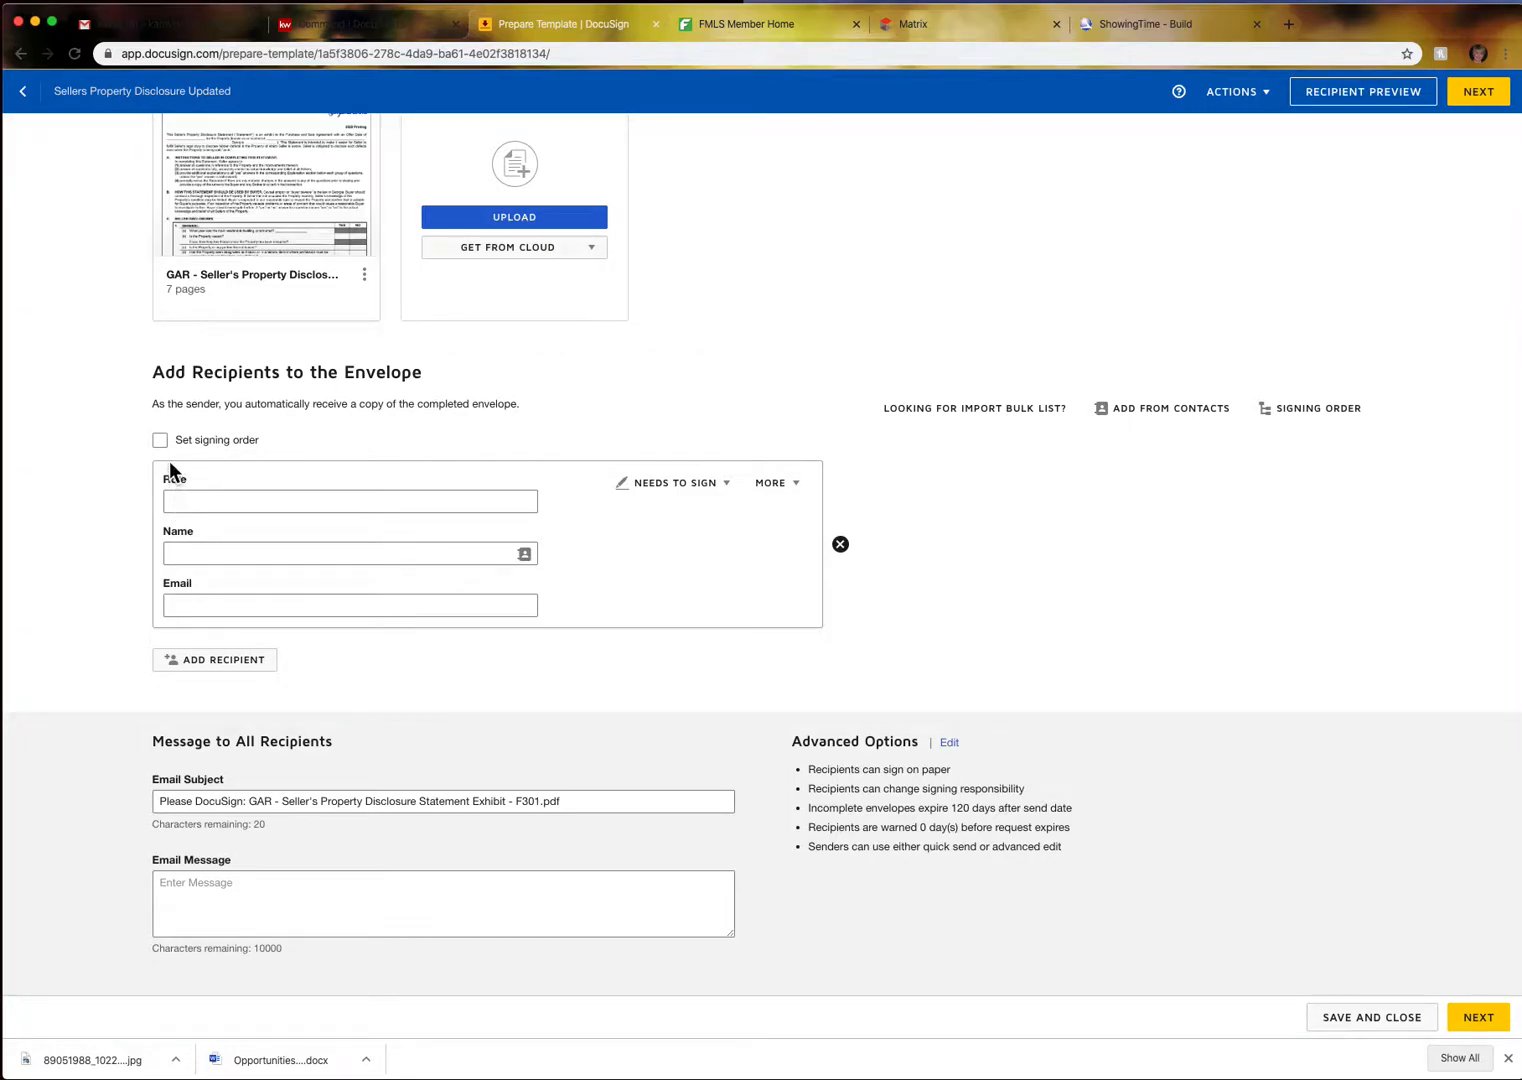
left_click(176, 503)
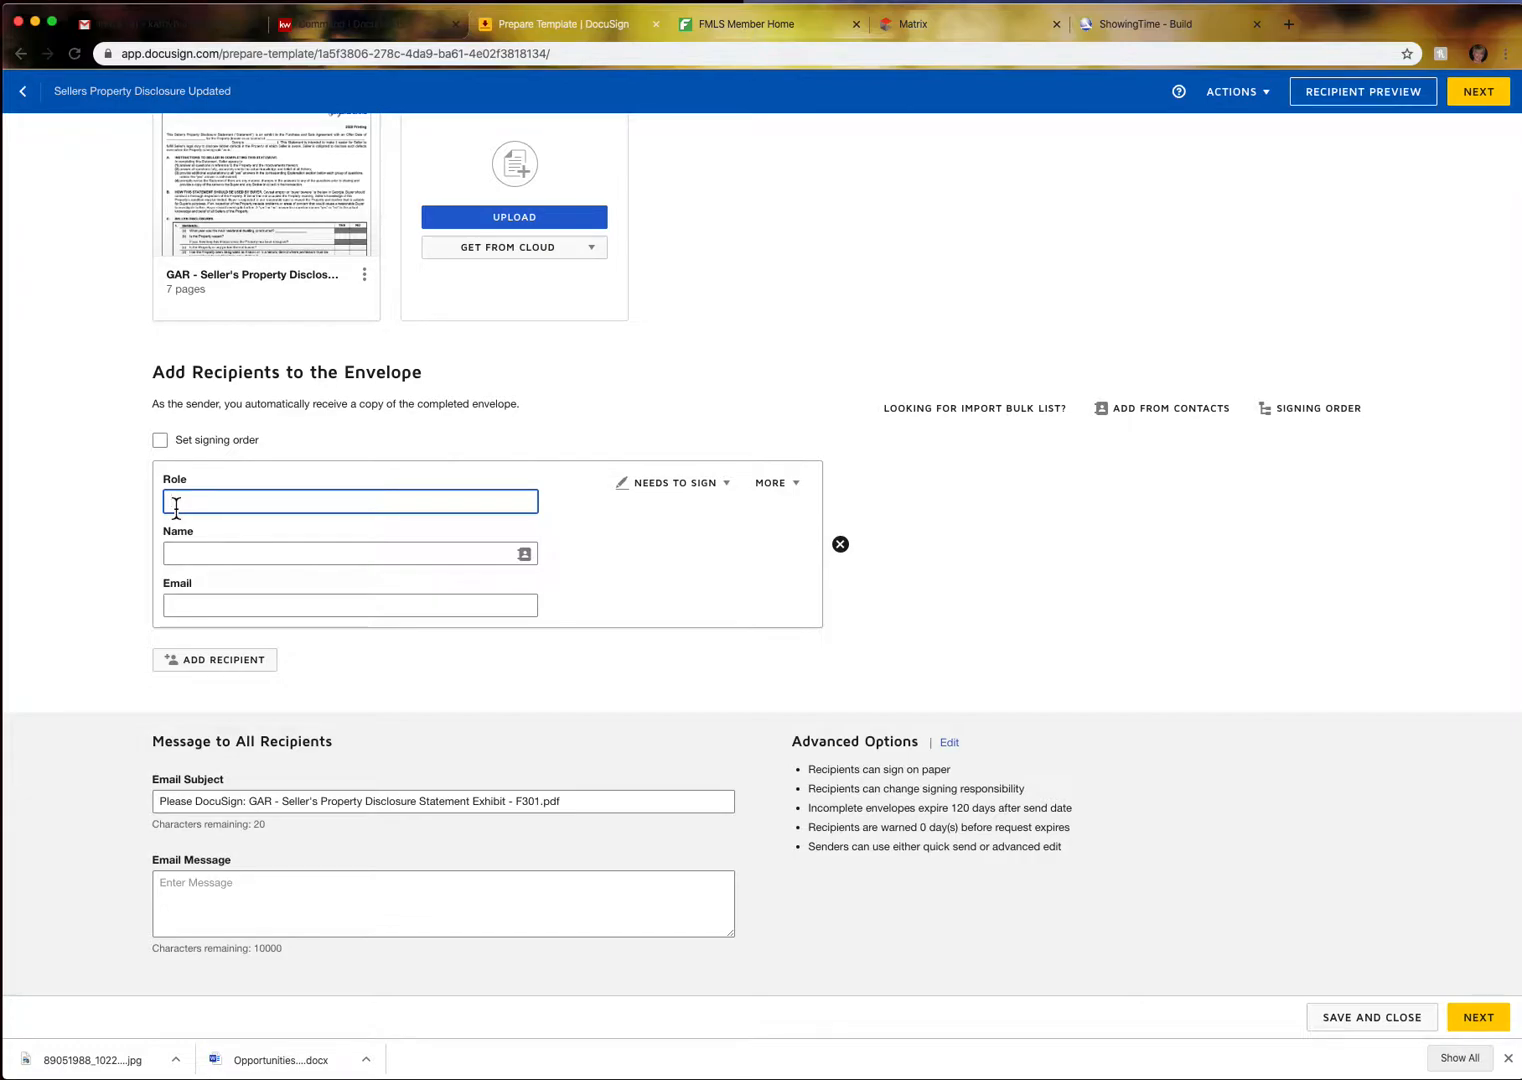
type("Seller 1")
left_click(222, 660)
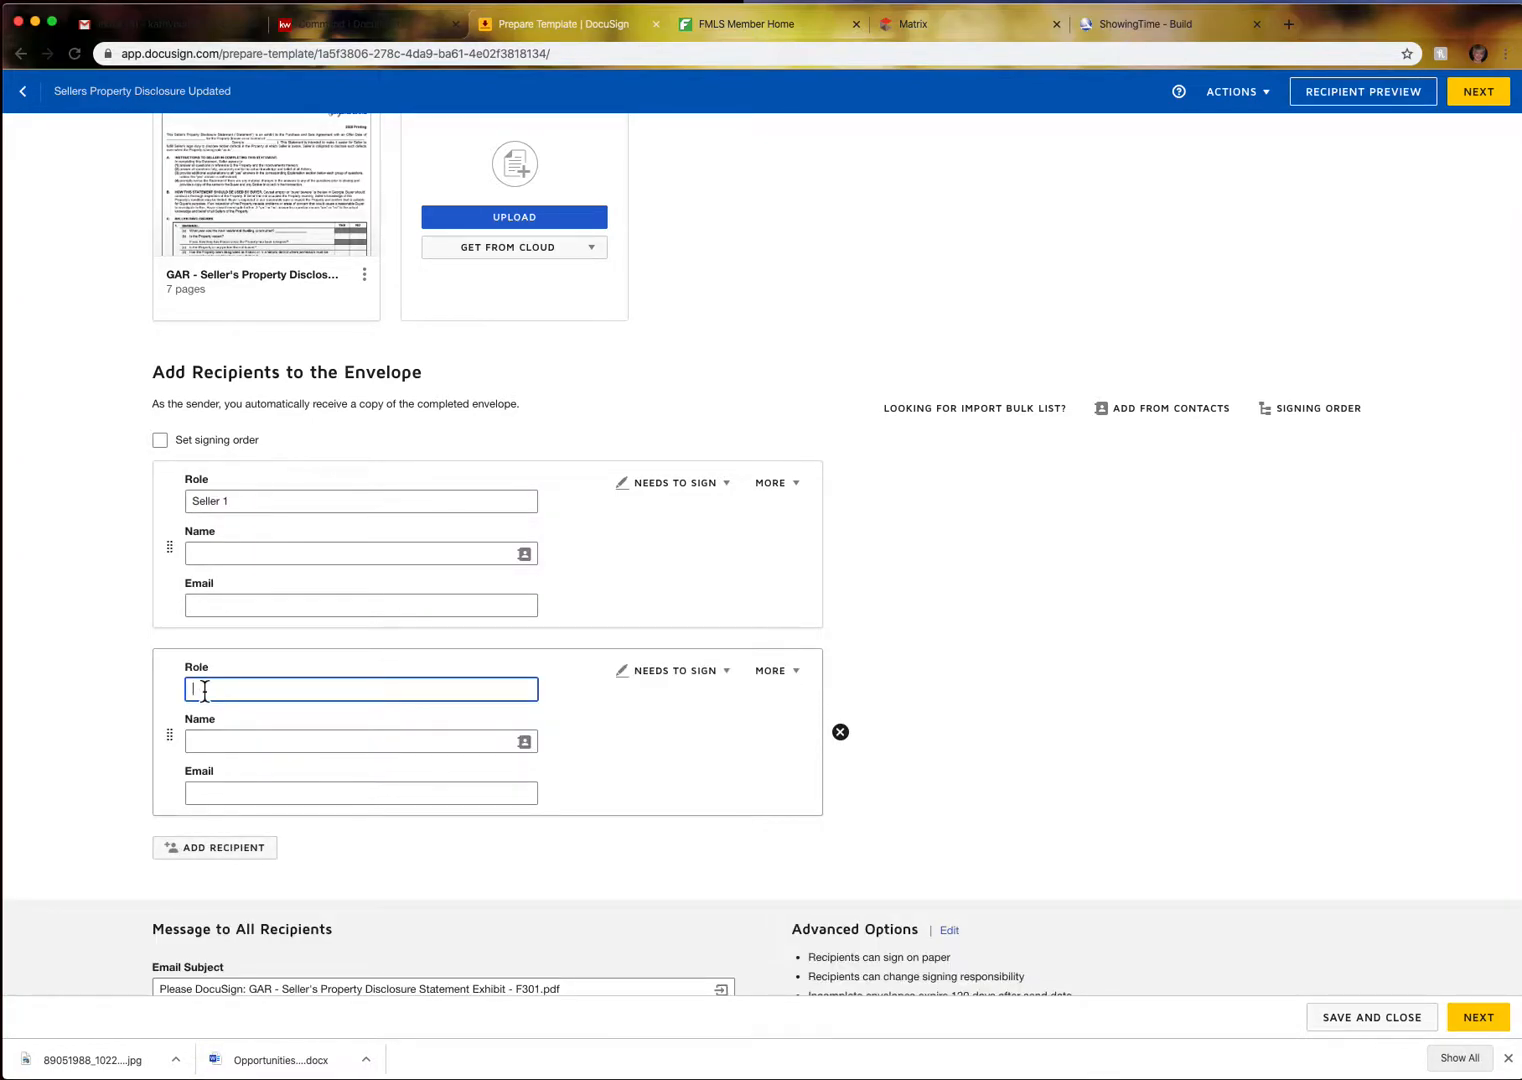
type("Seller 2")
scroll(533, 778, "down", 3)
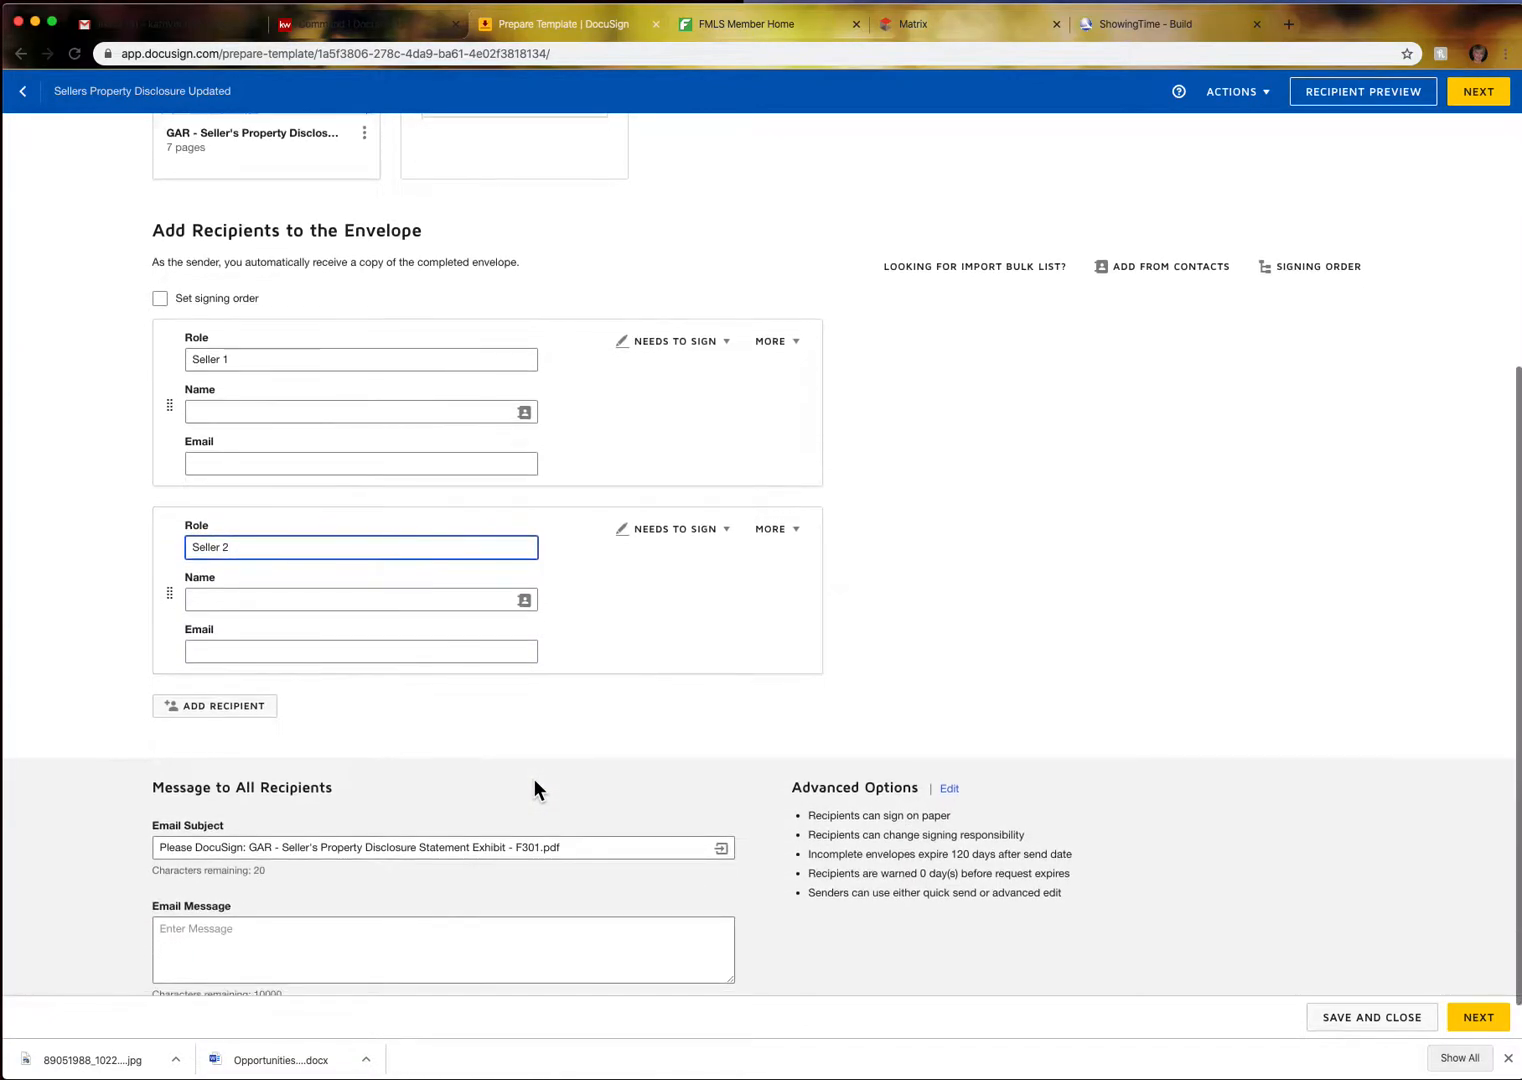
scroll(534, 789, "down", 1)
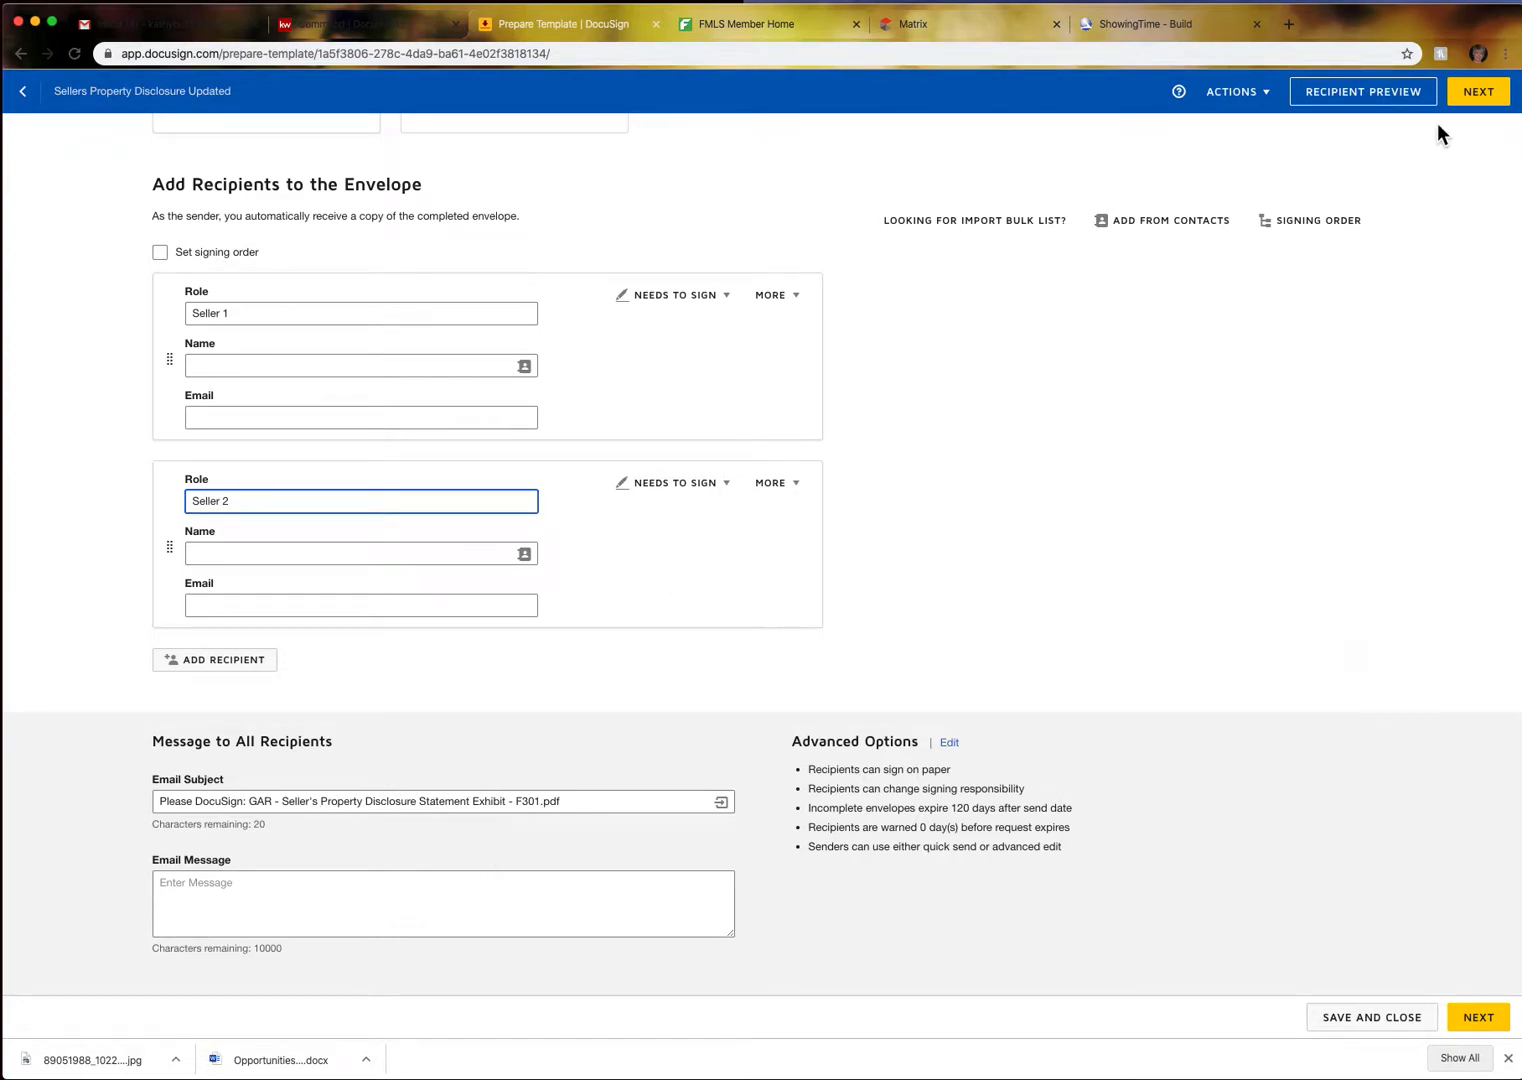
left_click(1480, 95)
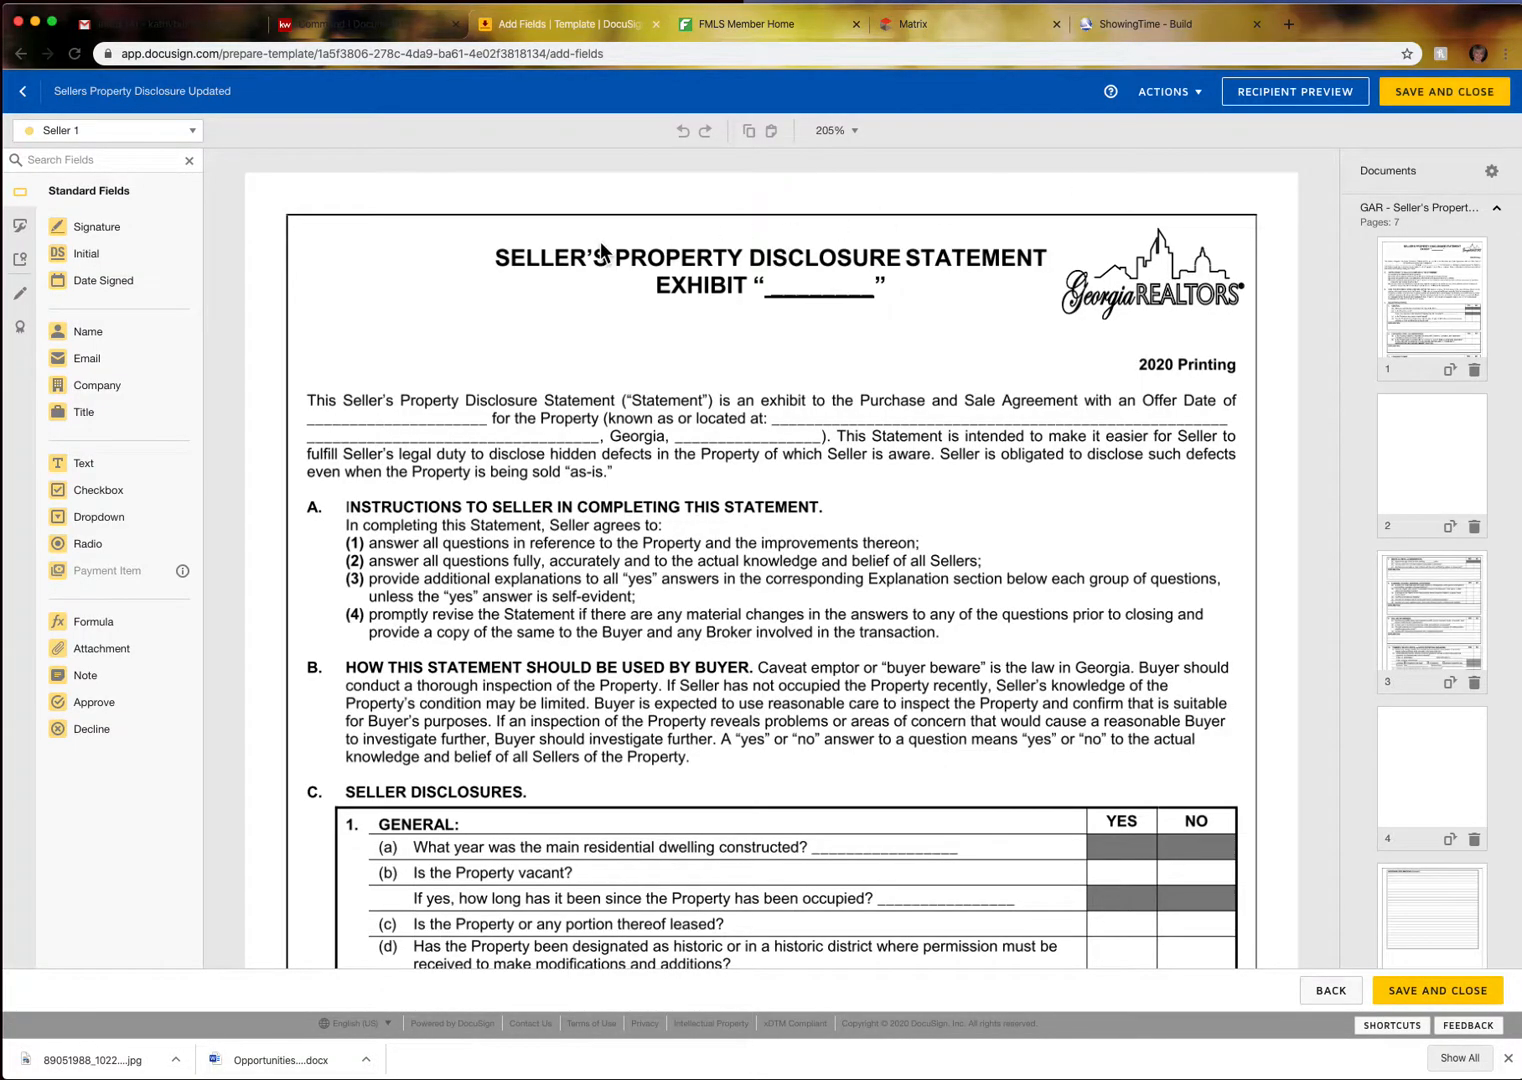
left_click(190, 136)
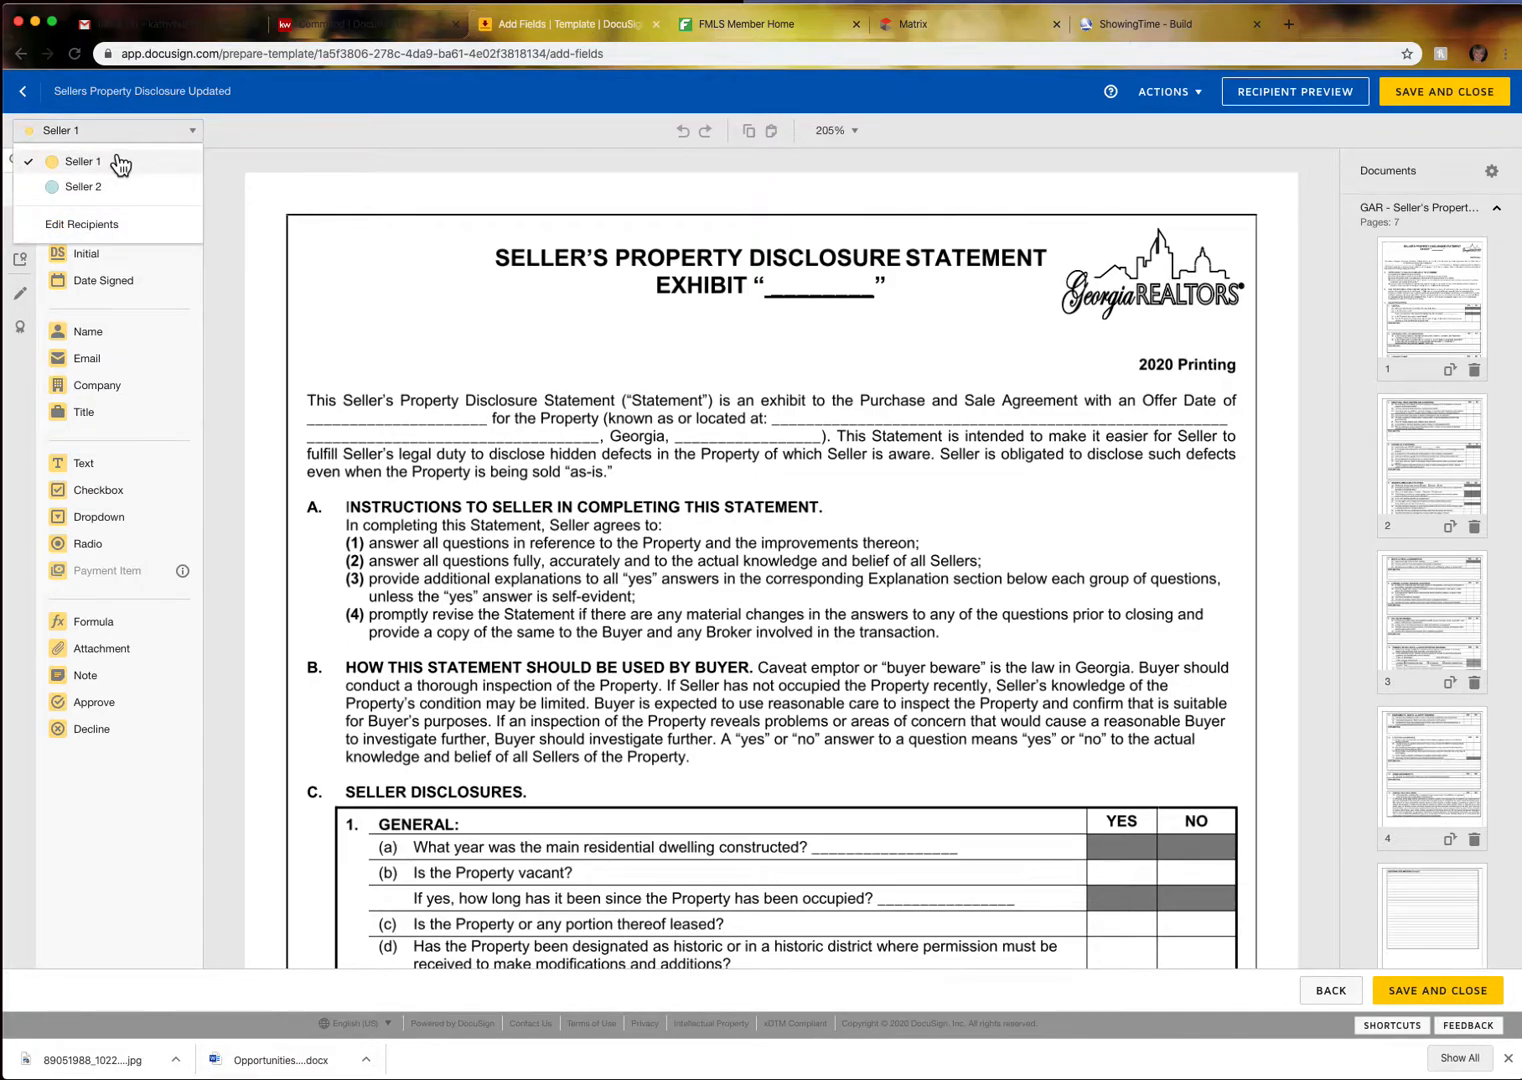
left_click(24, 98)
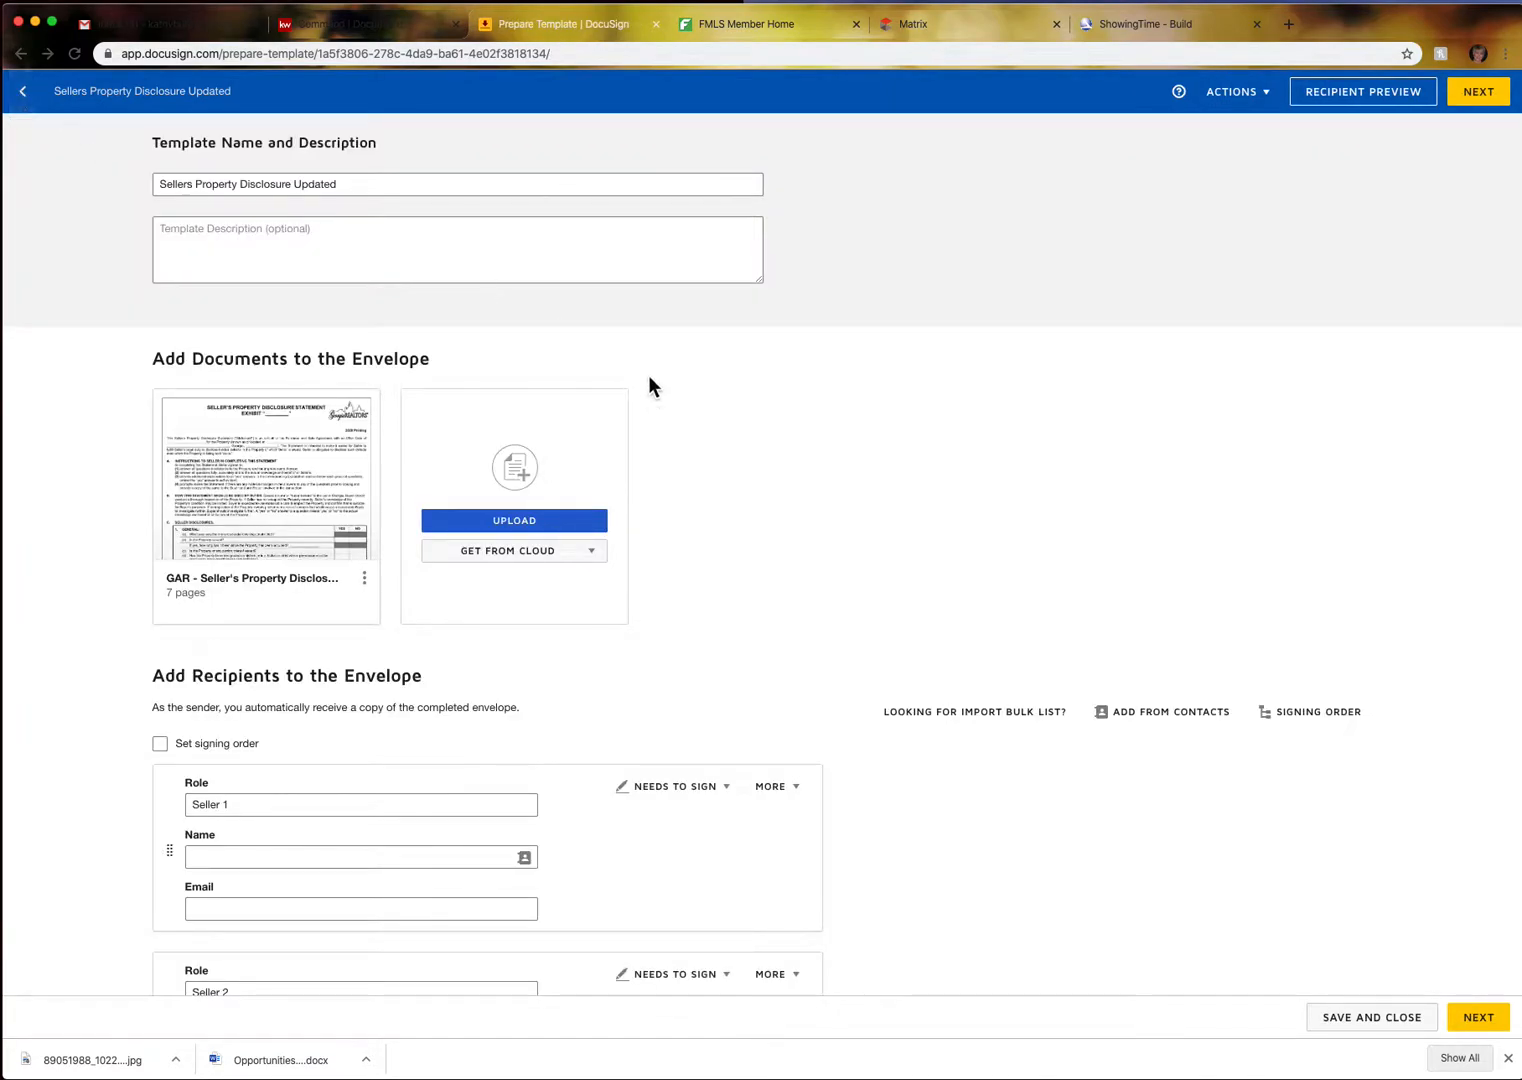
Add a third recipient with the role Listing Agent and proceed to placing fields on the document
scroll(400, 661, "down", 2)
scroll(402, 668, "down", 5)
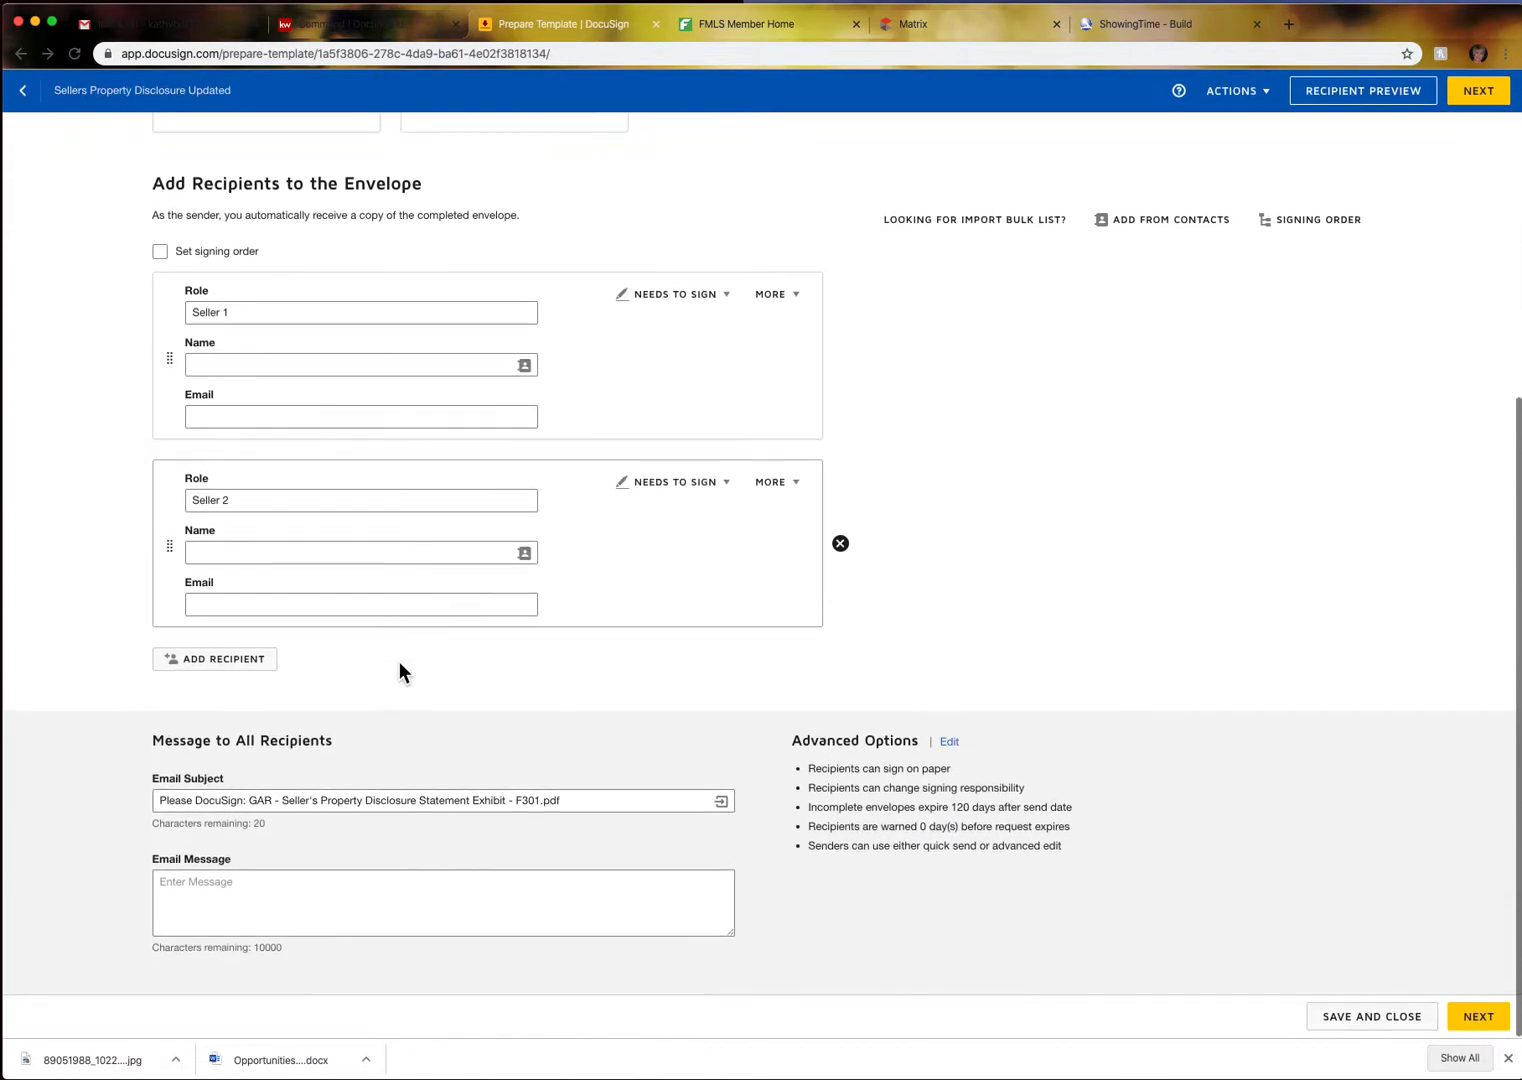
left_click(204, 661)
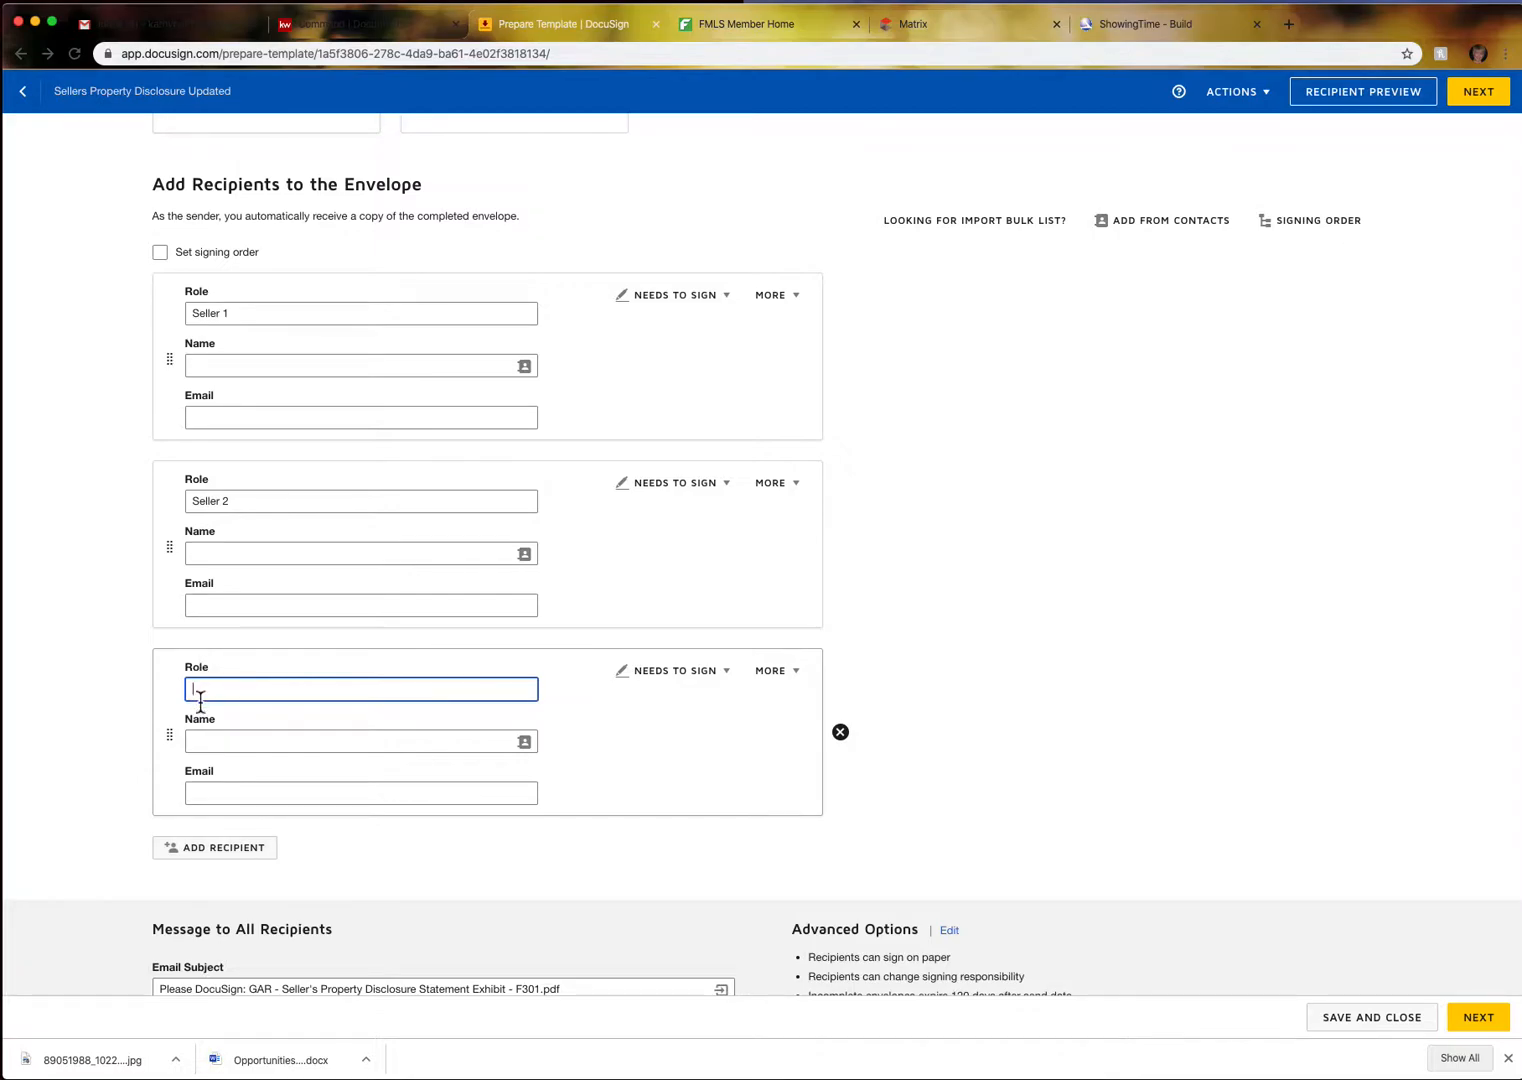
type("Listing Agent")
left_click(1478, 92)
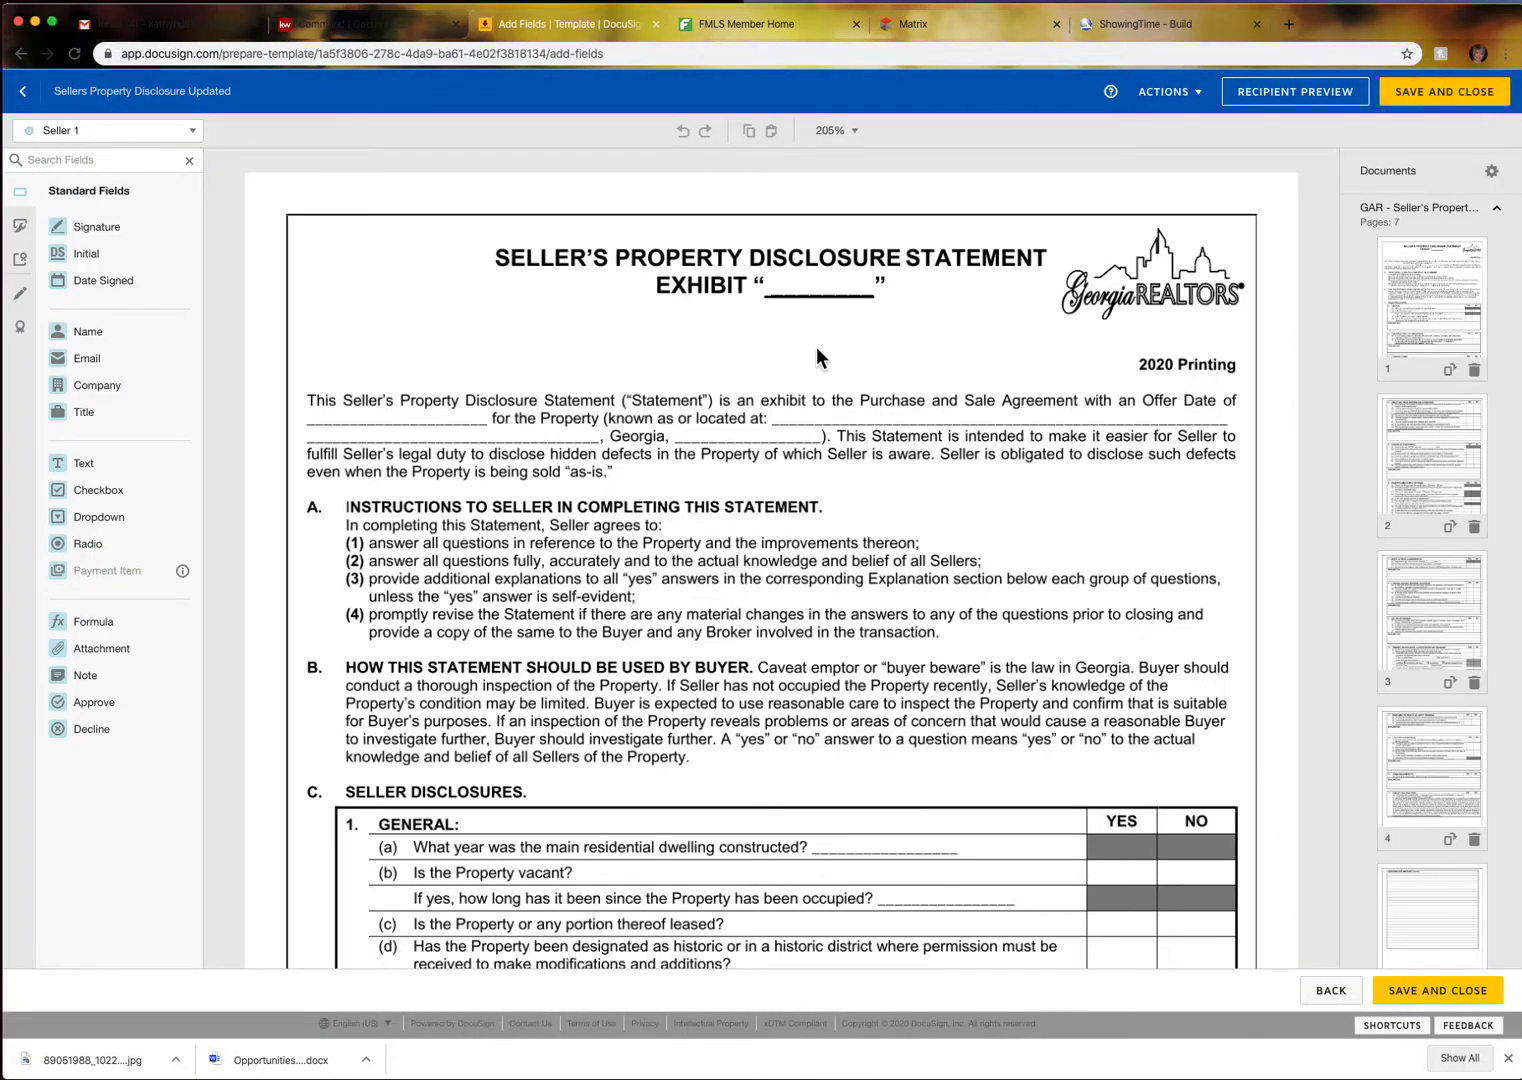
Place a Text field for the Listing Agent on the blank after "known as or located at:" and size it to fill the line
left_click(160, 135)
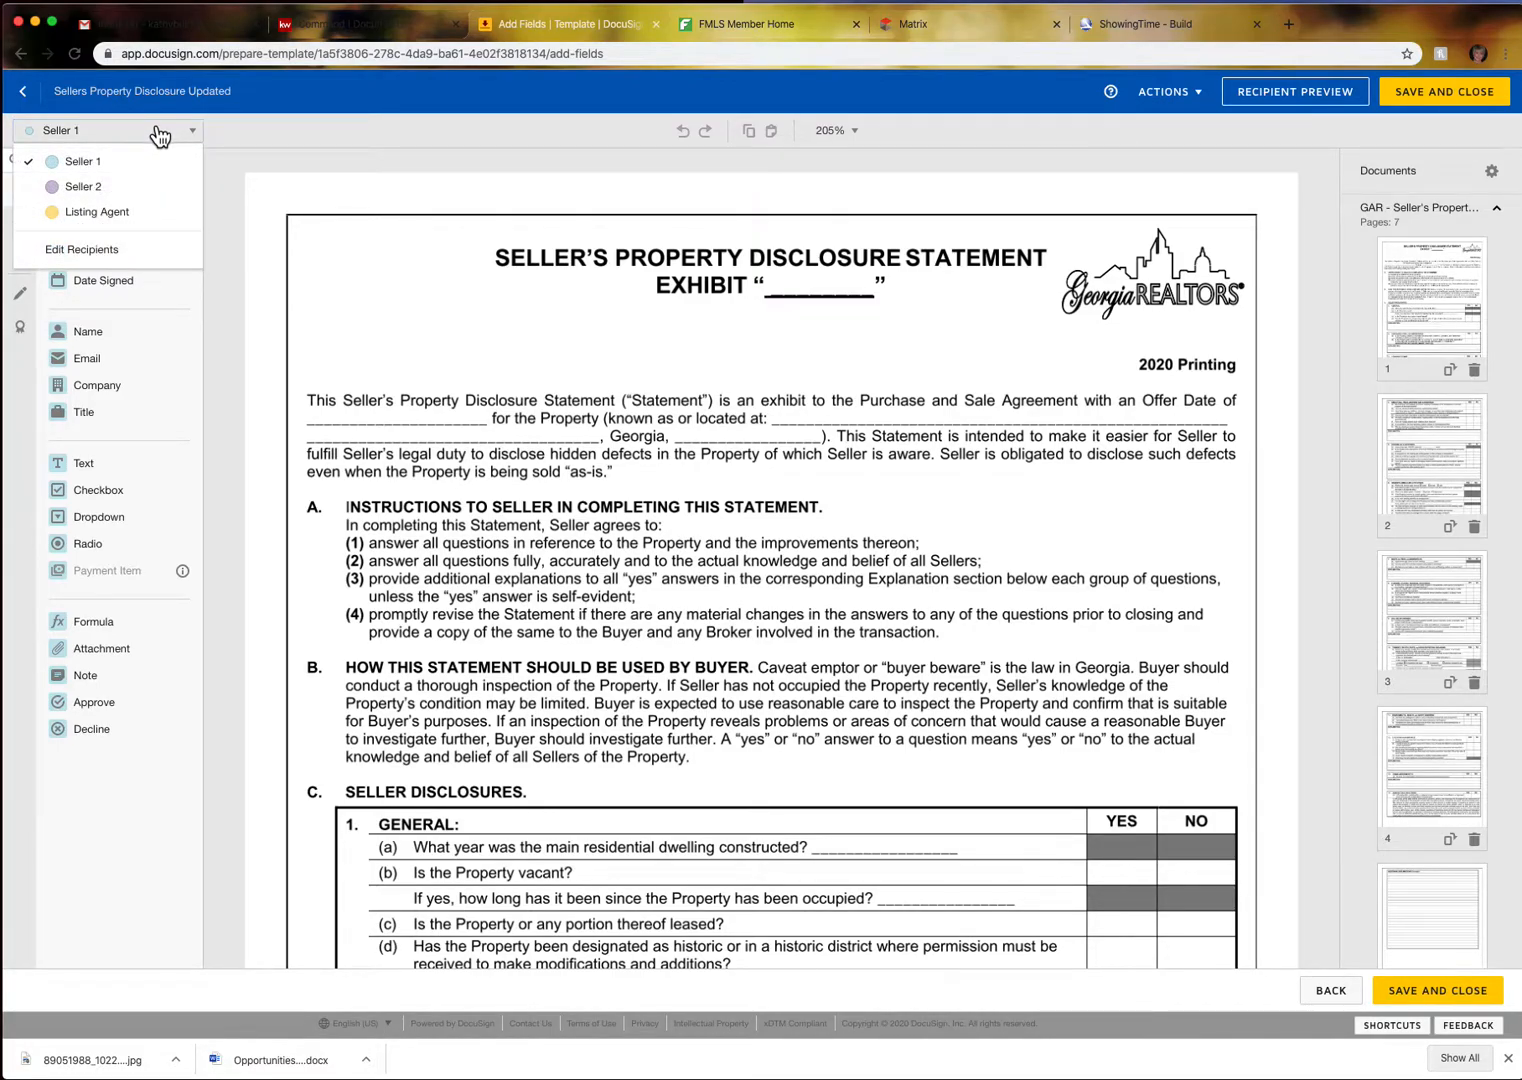
left_click(298, 117)
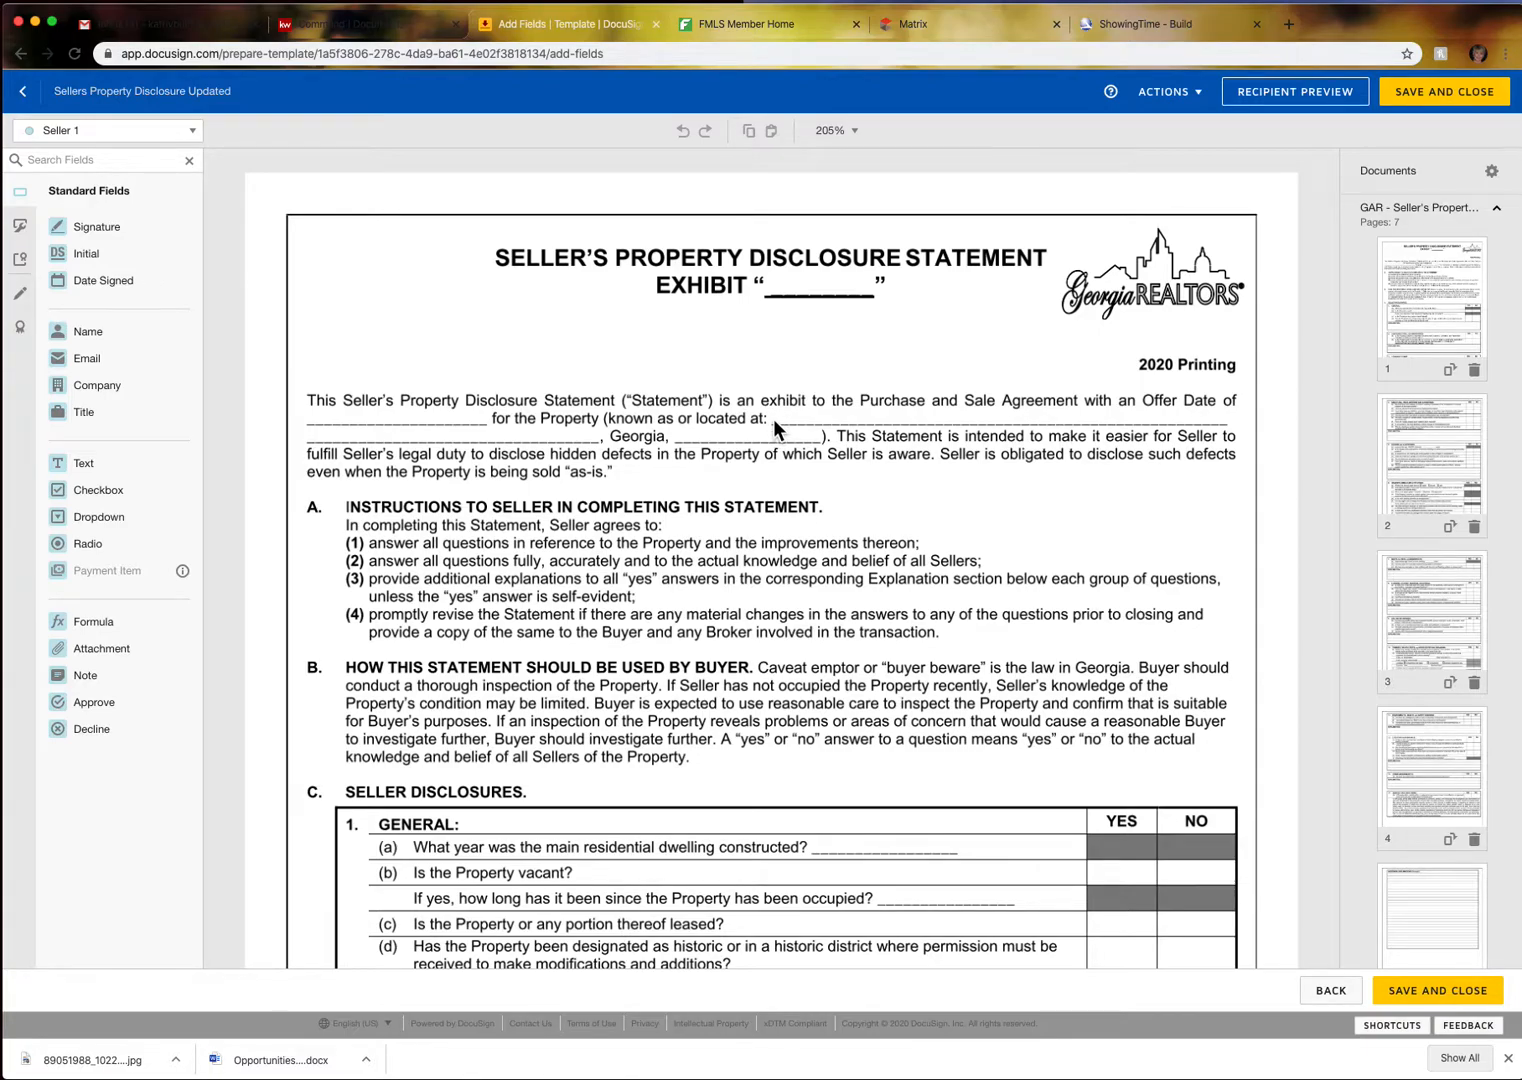
left_click(181, 134)
left_click(117, 218)
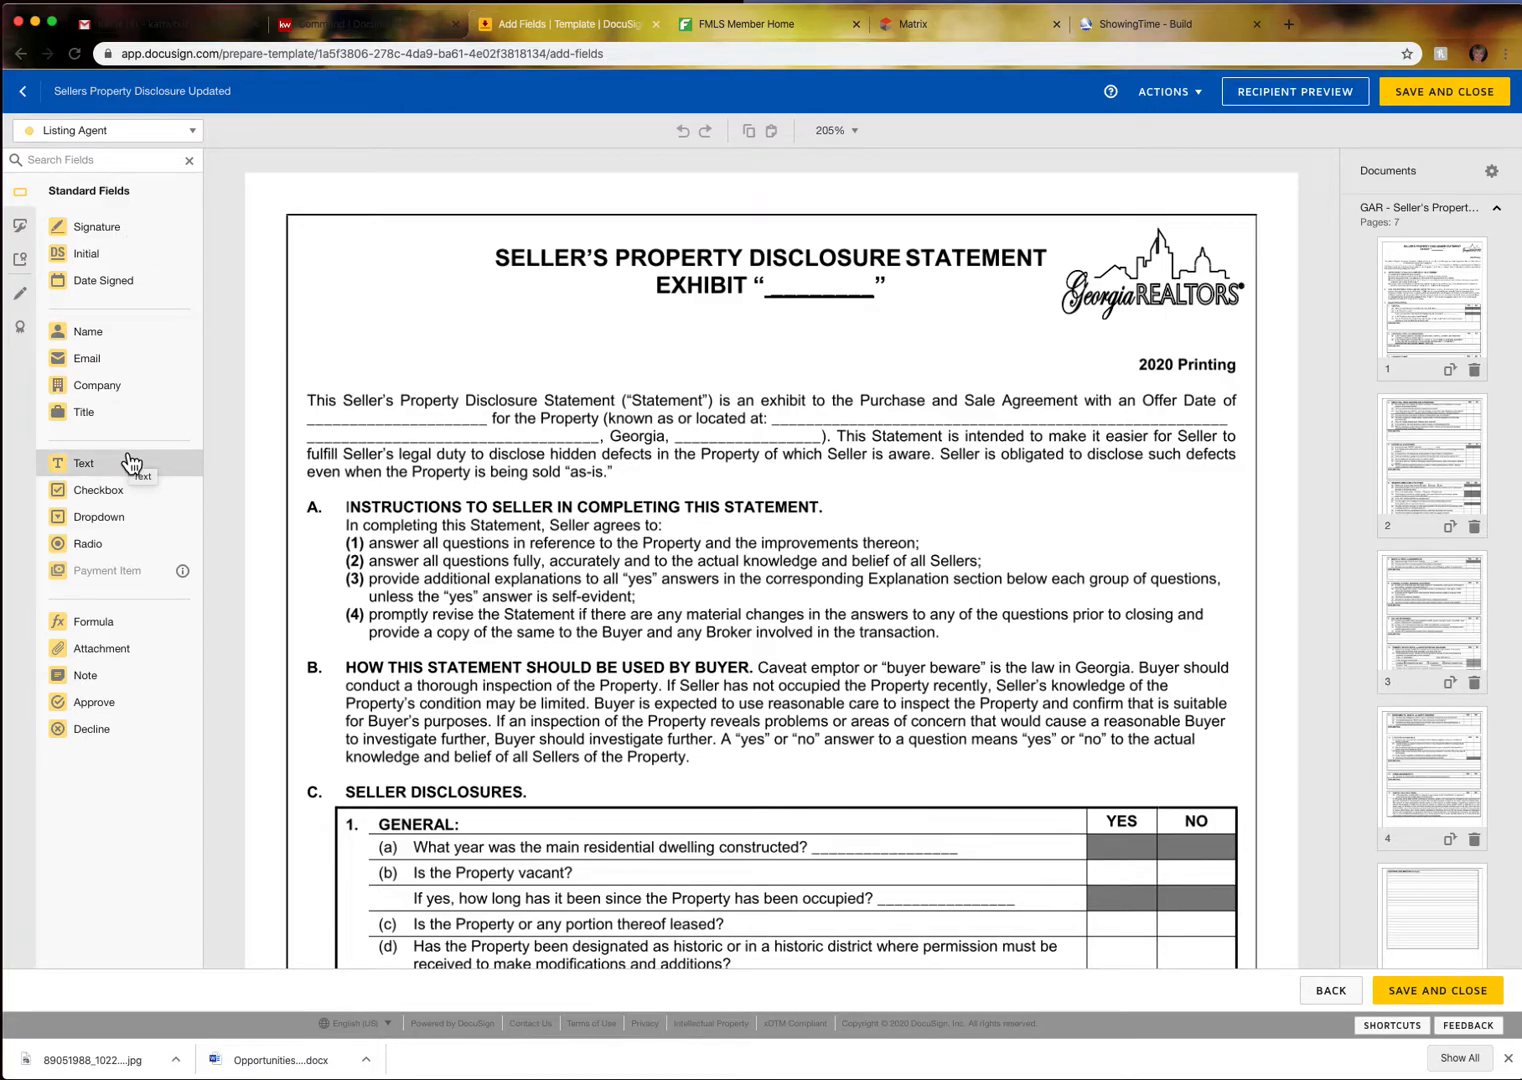
left_click_drag(93, 478, 773, 407)
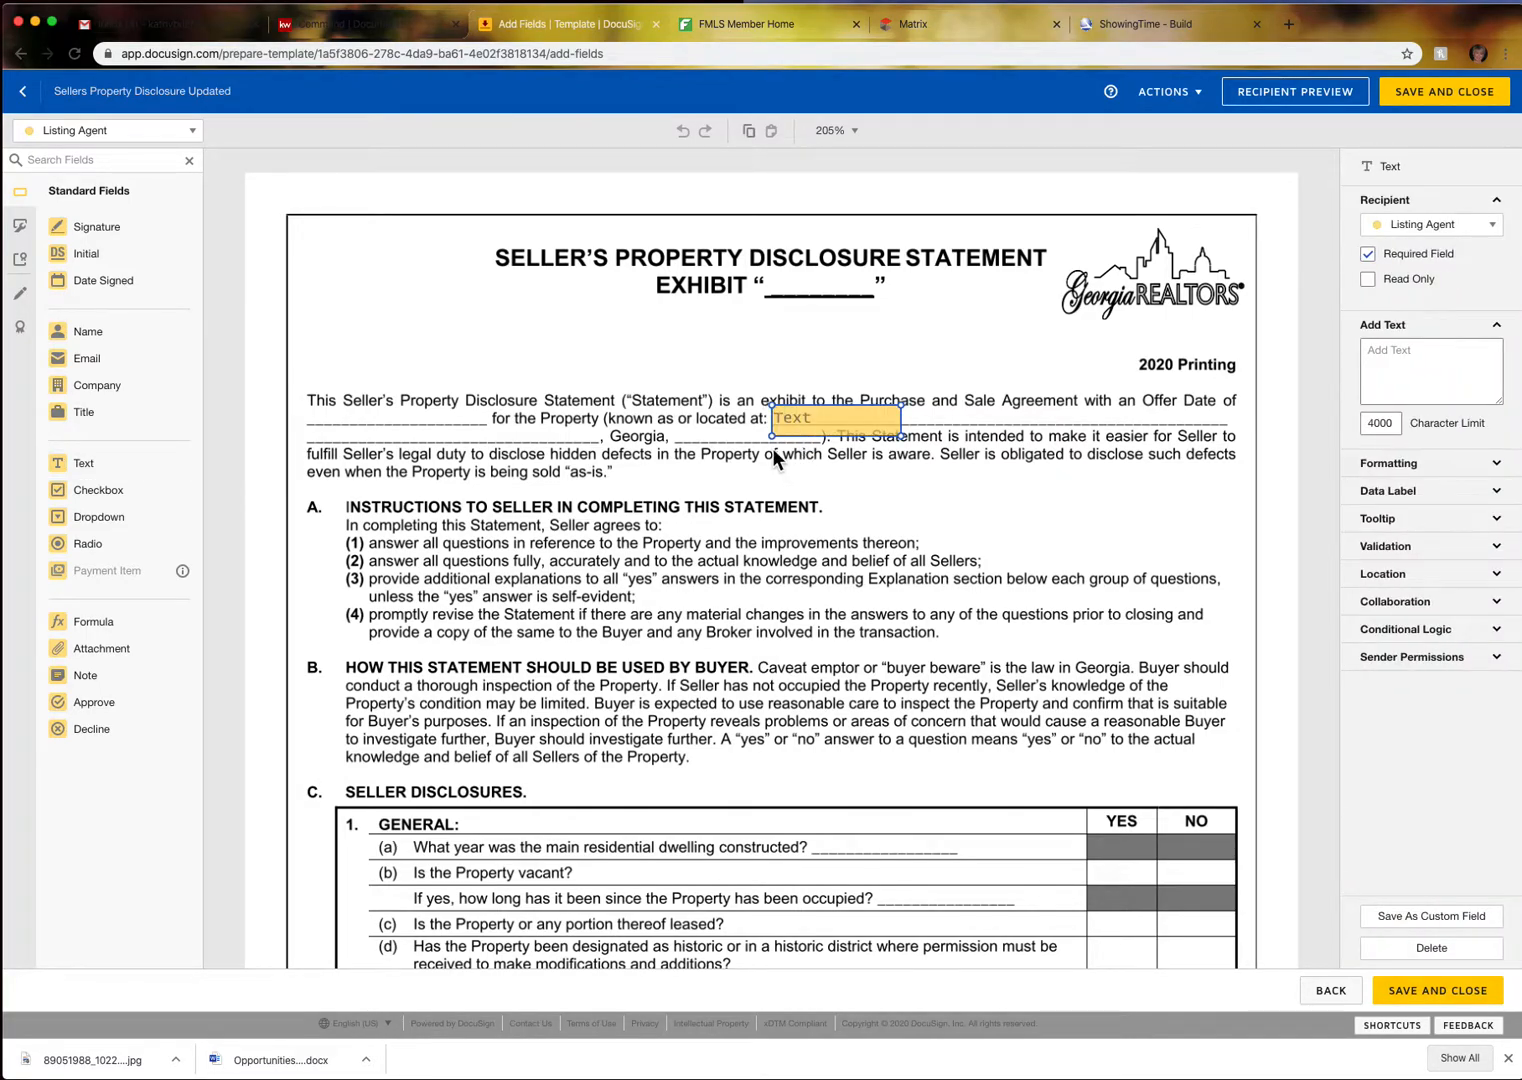
left_click_drag(771, 436, 775, 424)
left_click_drag(901, 409, 1211, 430)
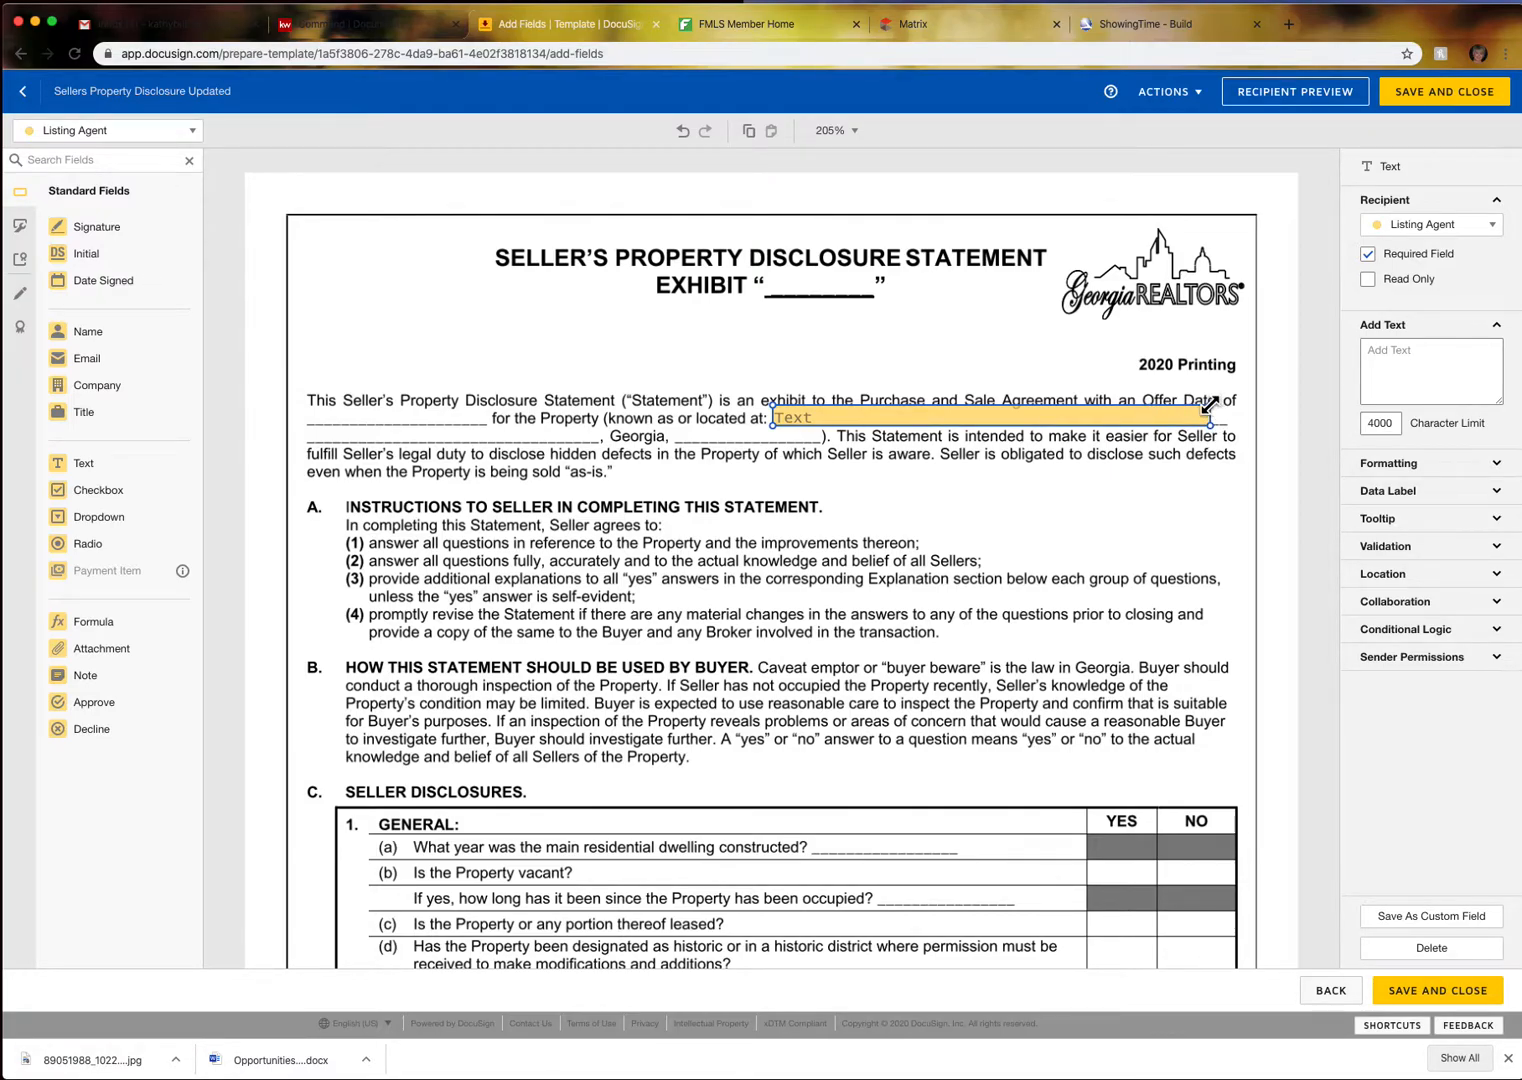
left_click_drag(1211, 404, 1222, 413)
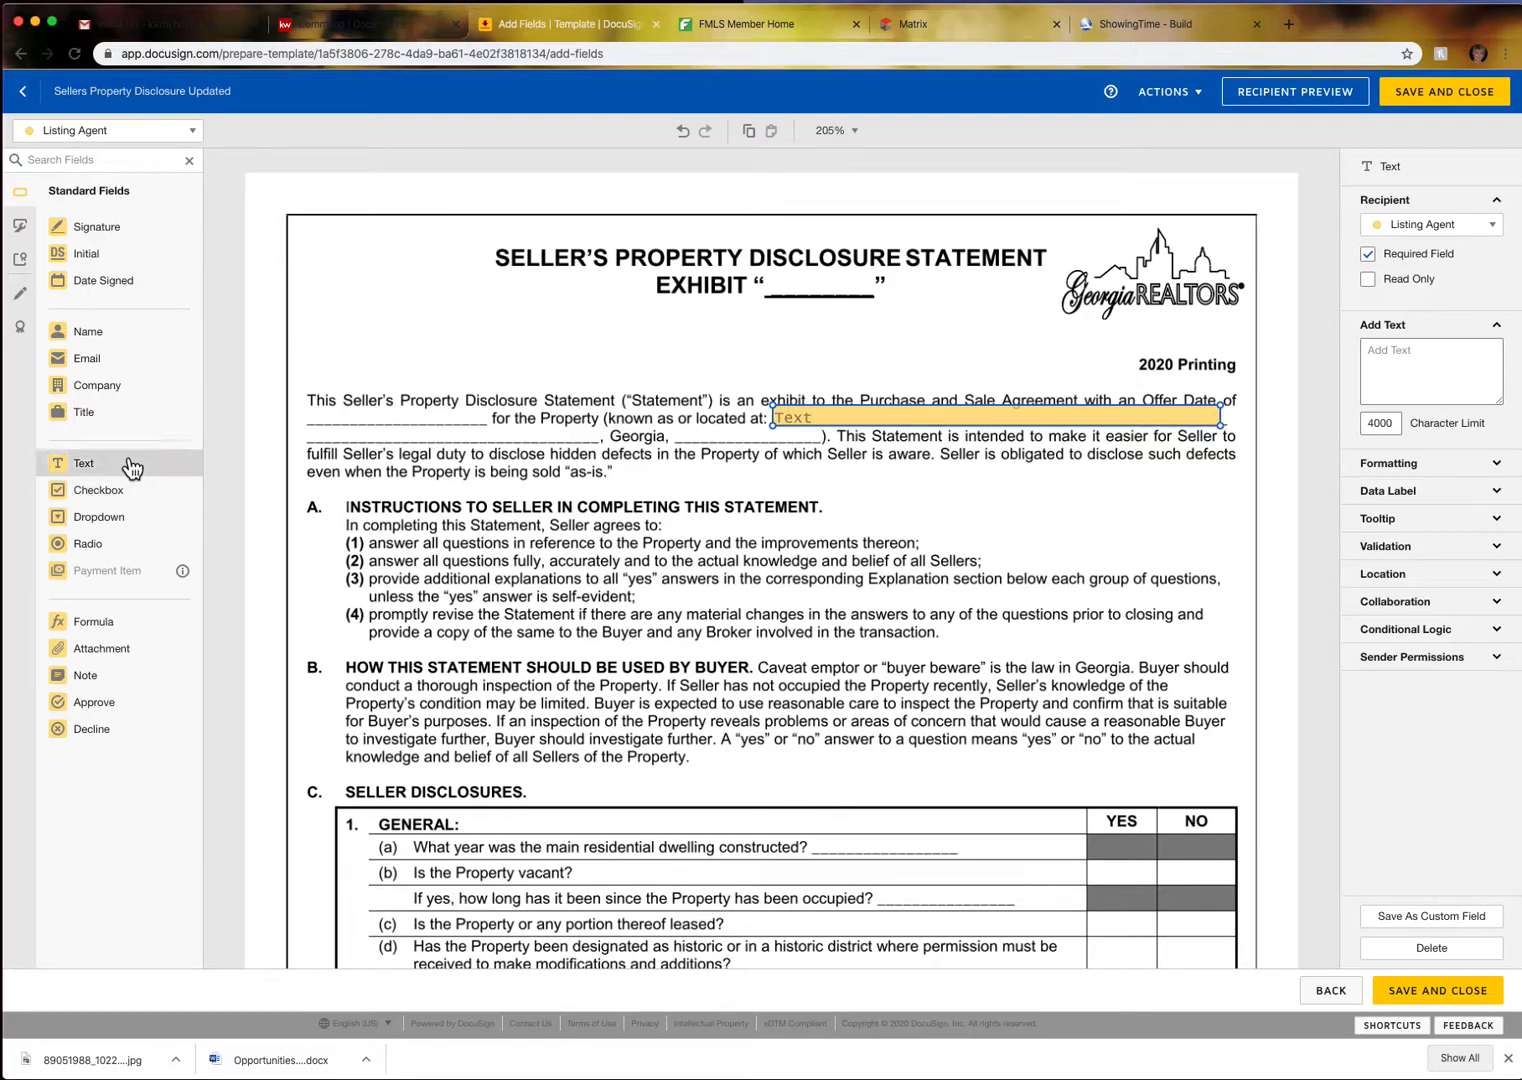
Add fitted Listing Agent Text fields on the address blanks before and after "Georgia" in the opening paragraph
left_click_drag(95, 462, 310, 423)
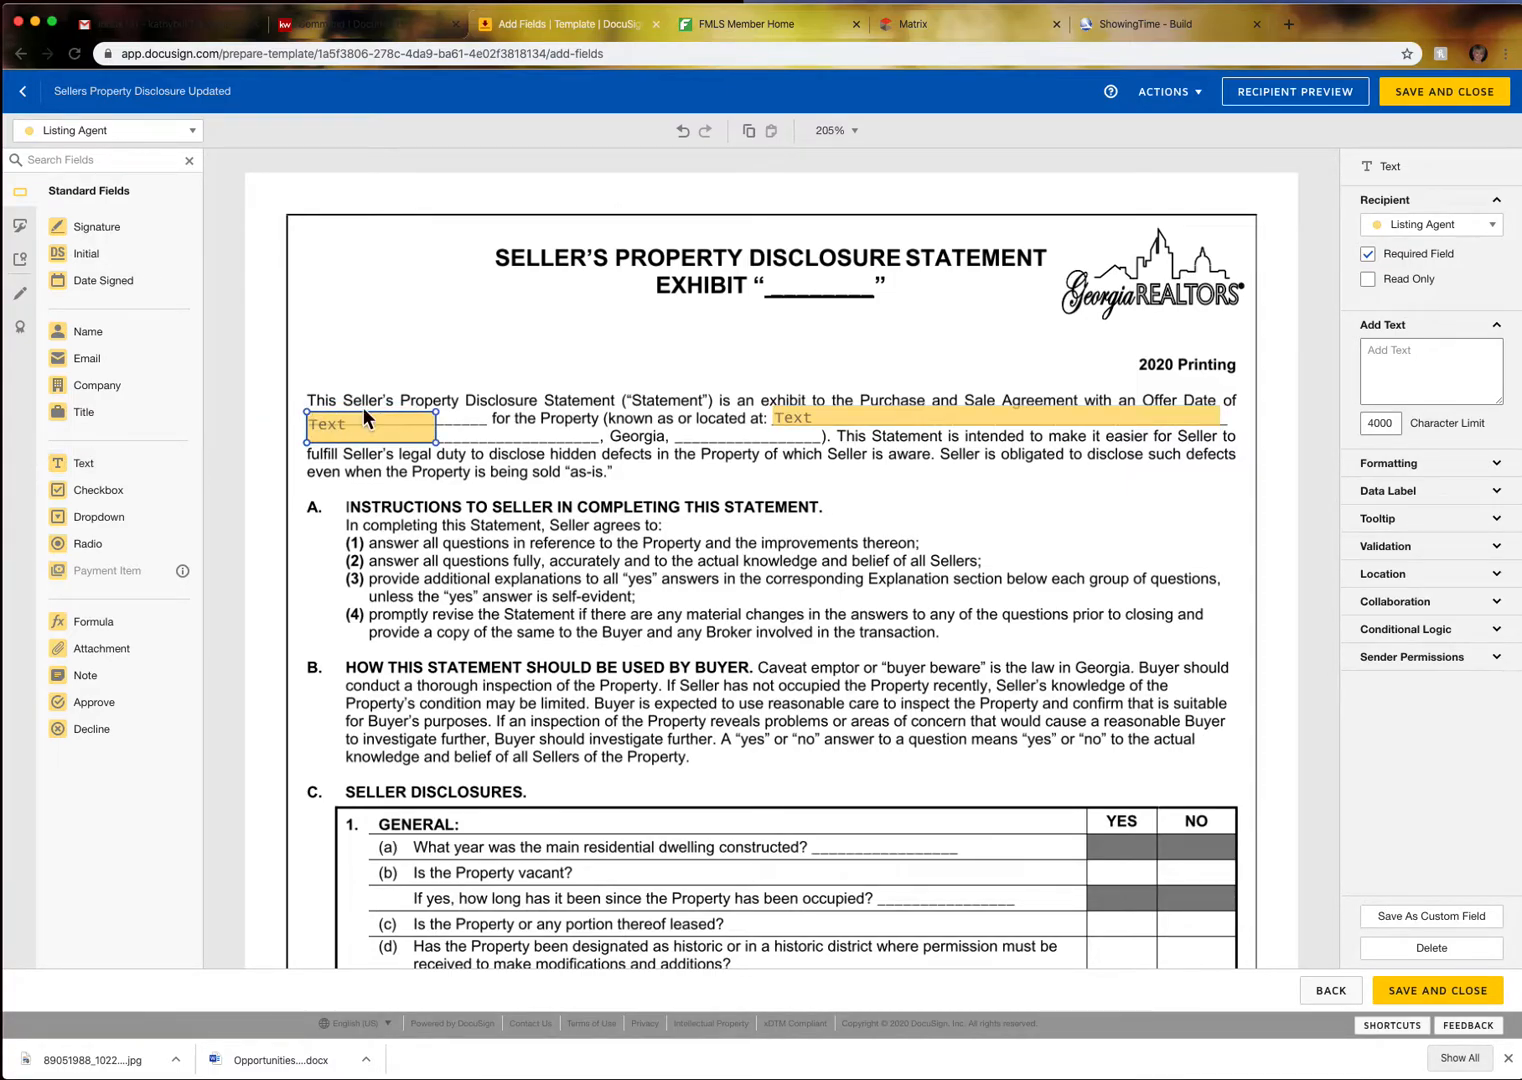
left_click_drag(407, 418, 595, 442)
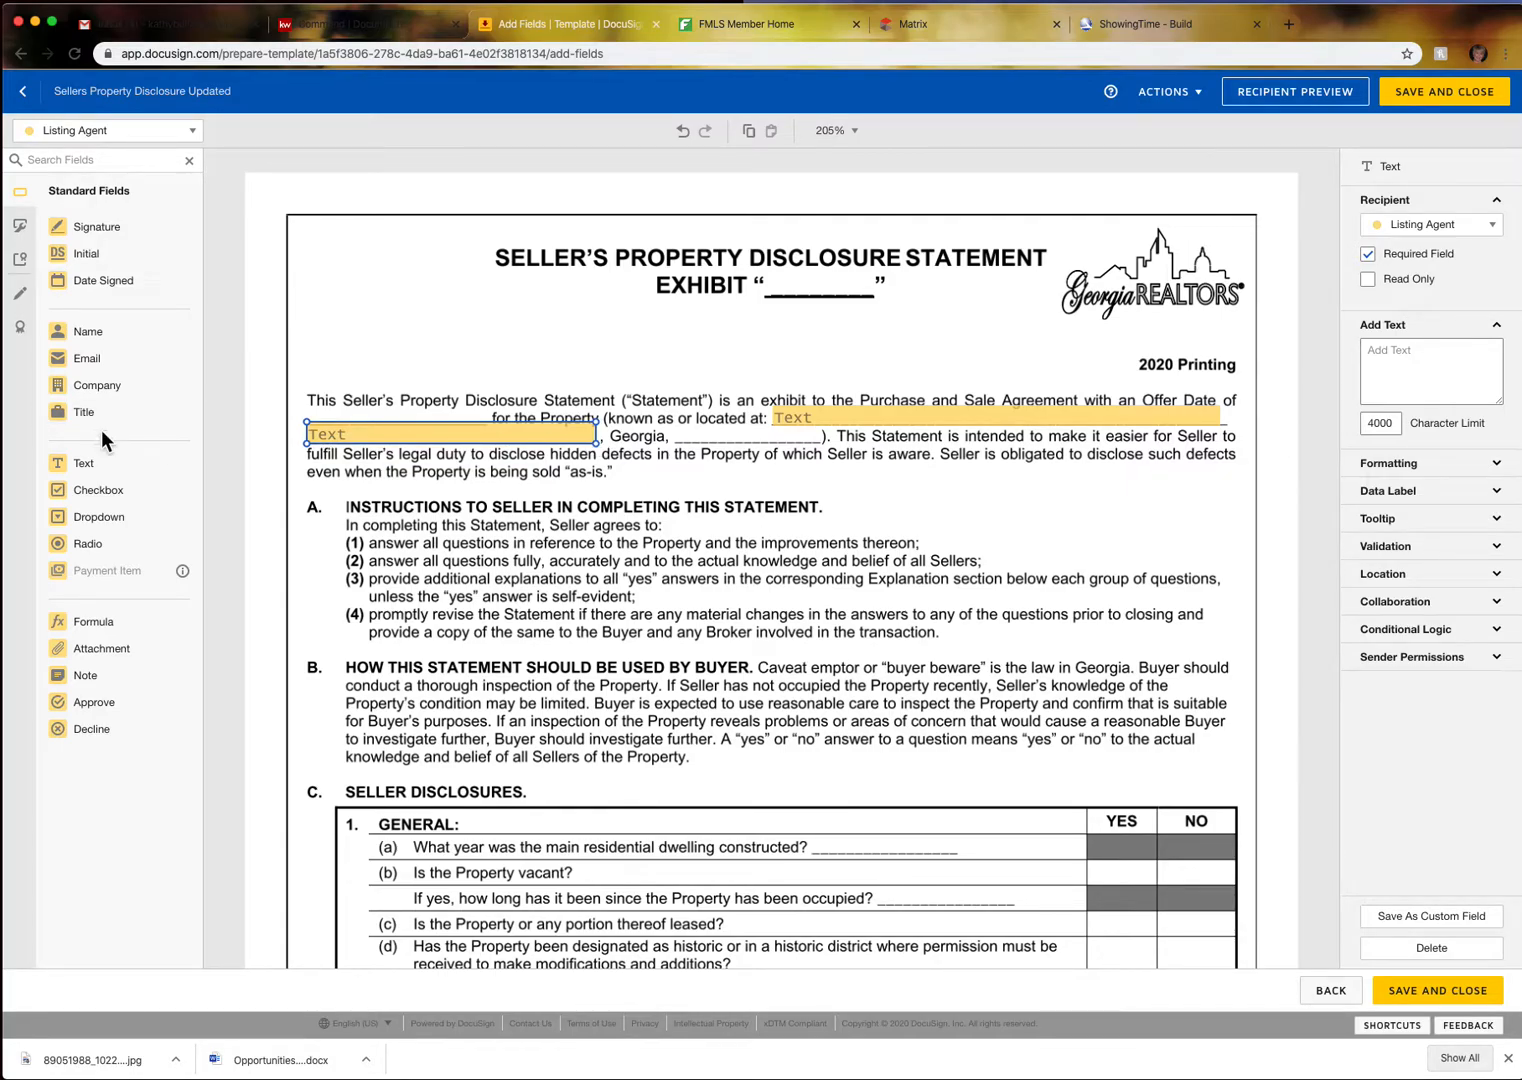
left_click_drag(95, 465, 678, 437)
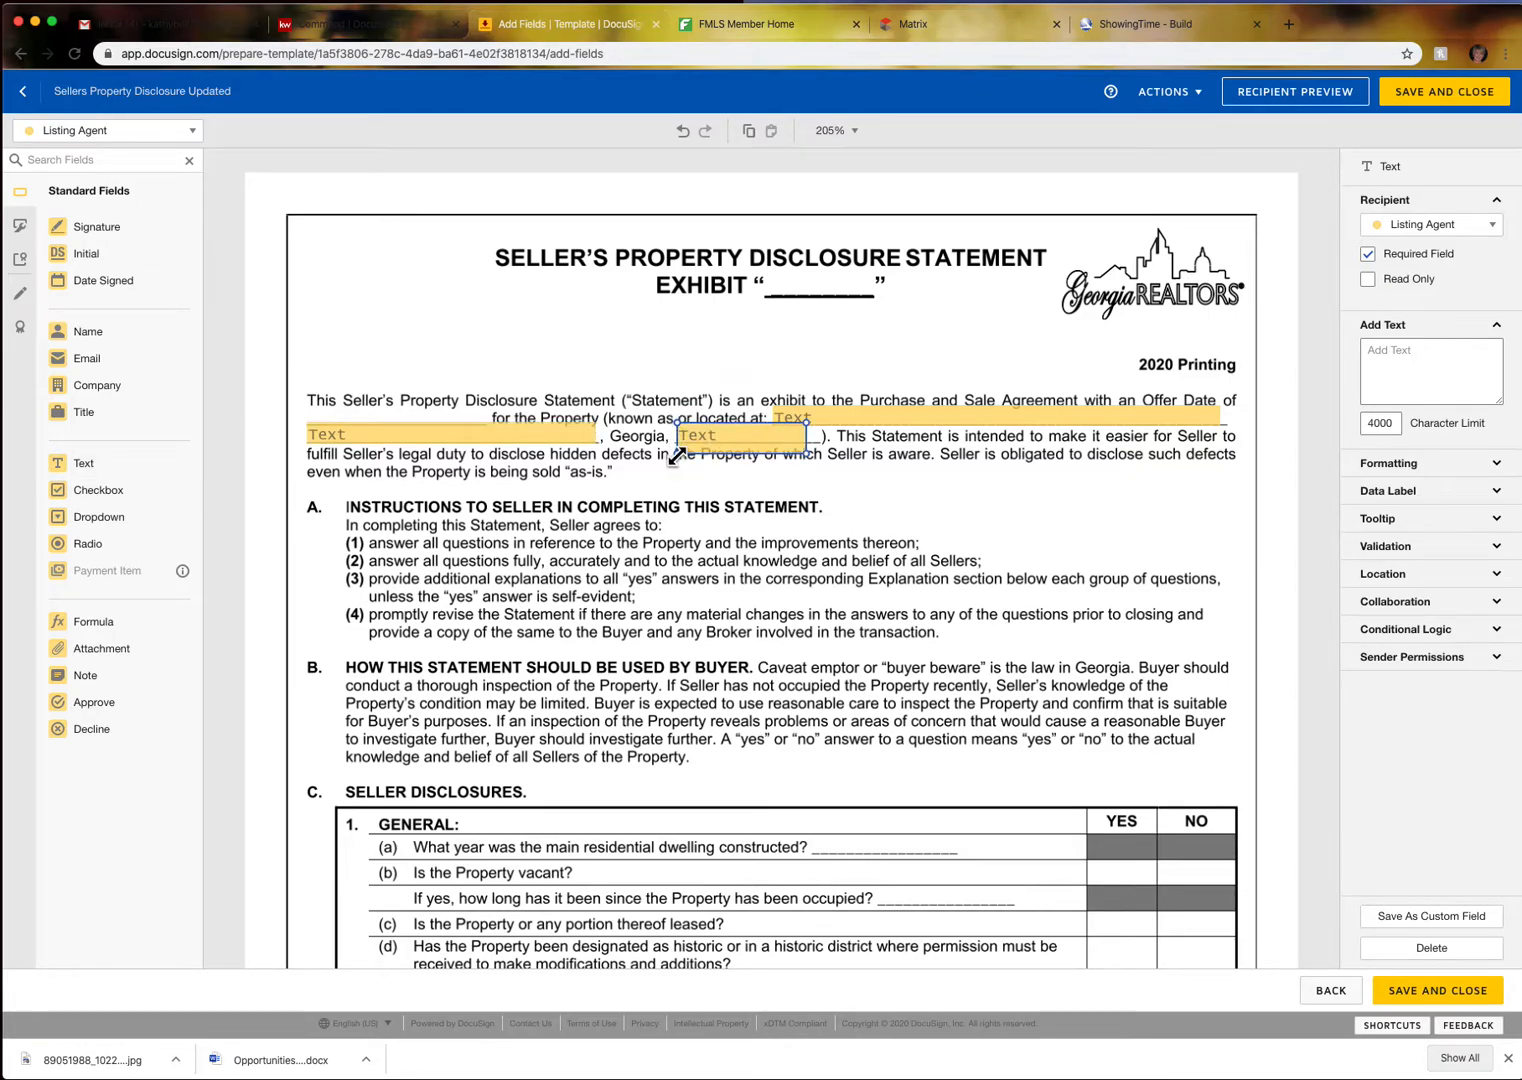
left_click_drag(677, 452, 678, 438)
Switch the recipient to Seller 1 and place a Text field on the General section's blank for the year the dwelling was constructed
scroll(1019, 598, "down", 5)
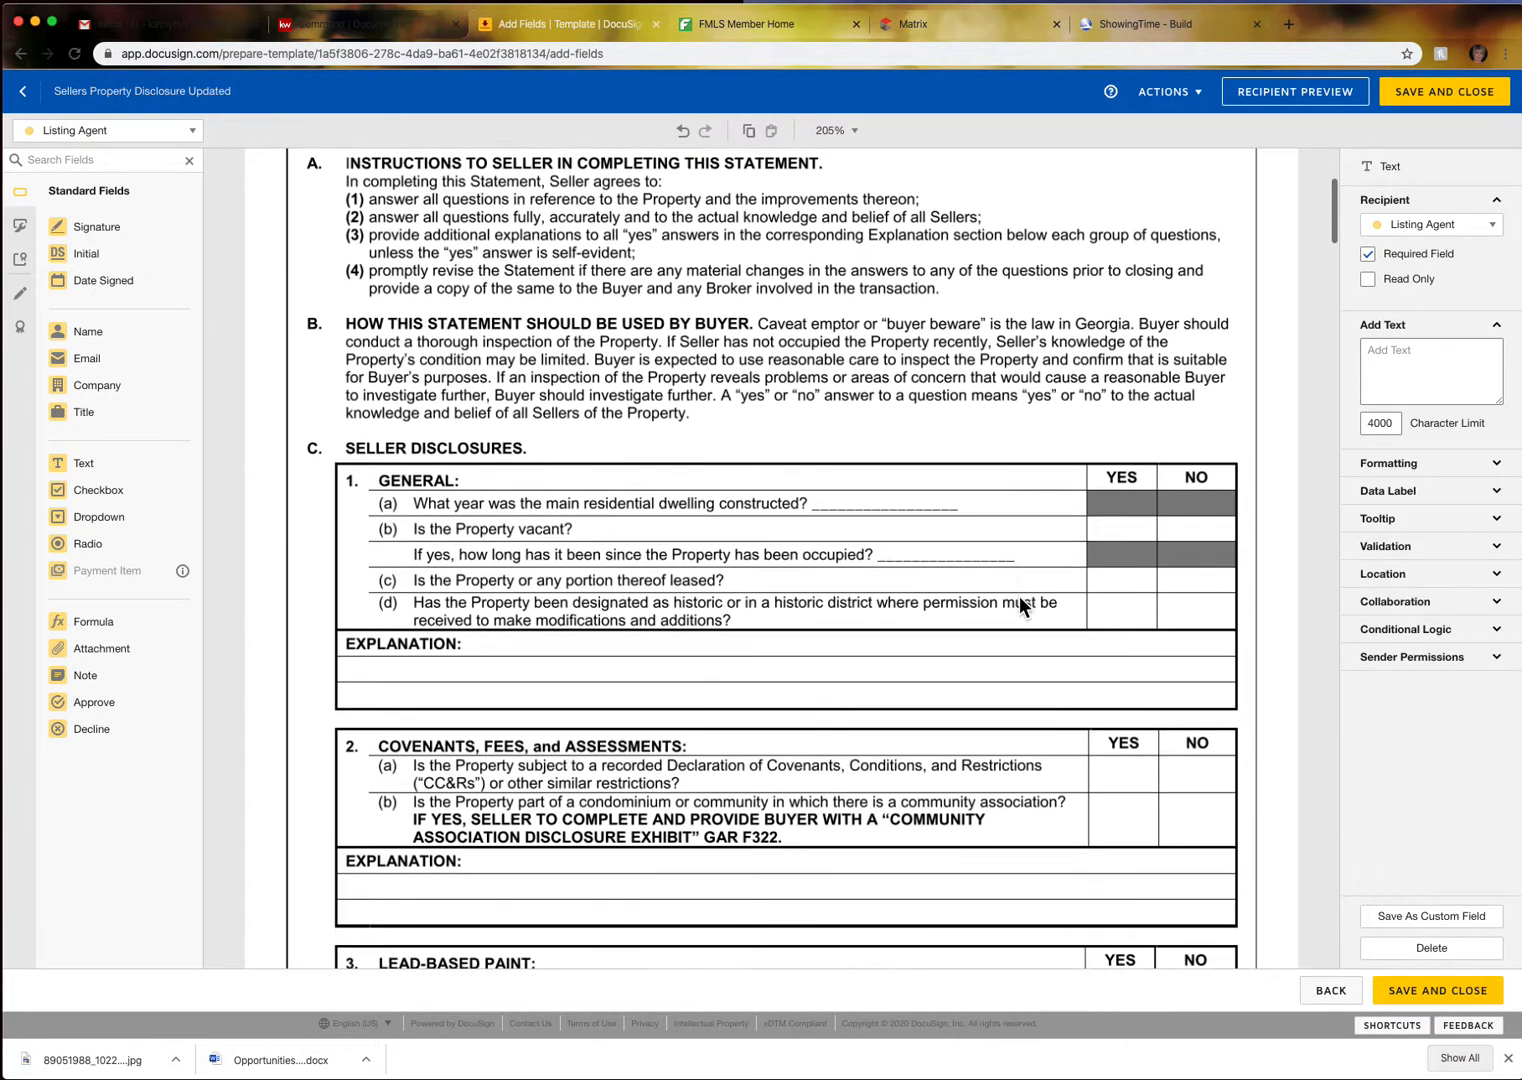
scroll(1019, 600, "up", 1)
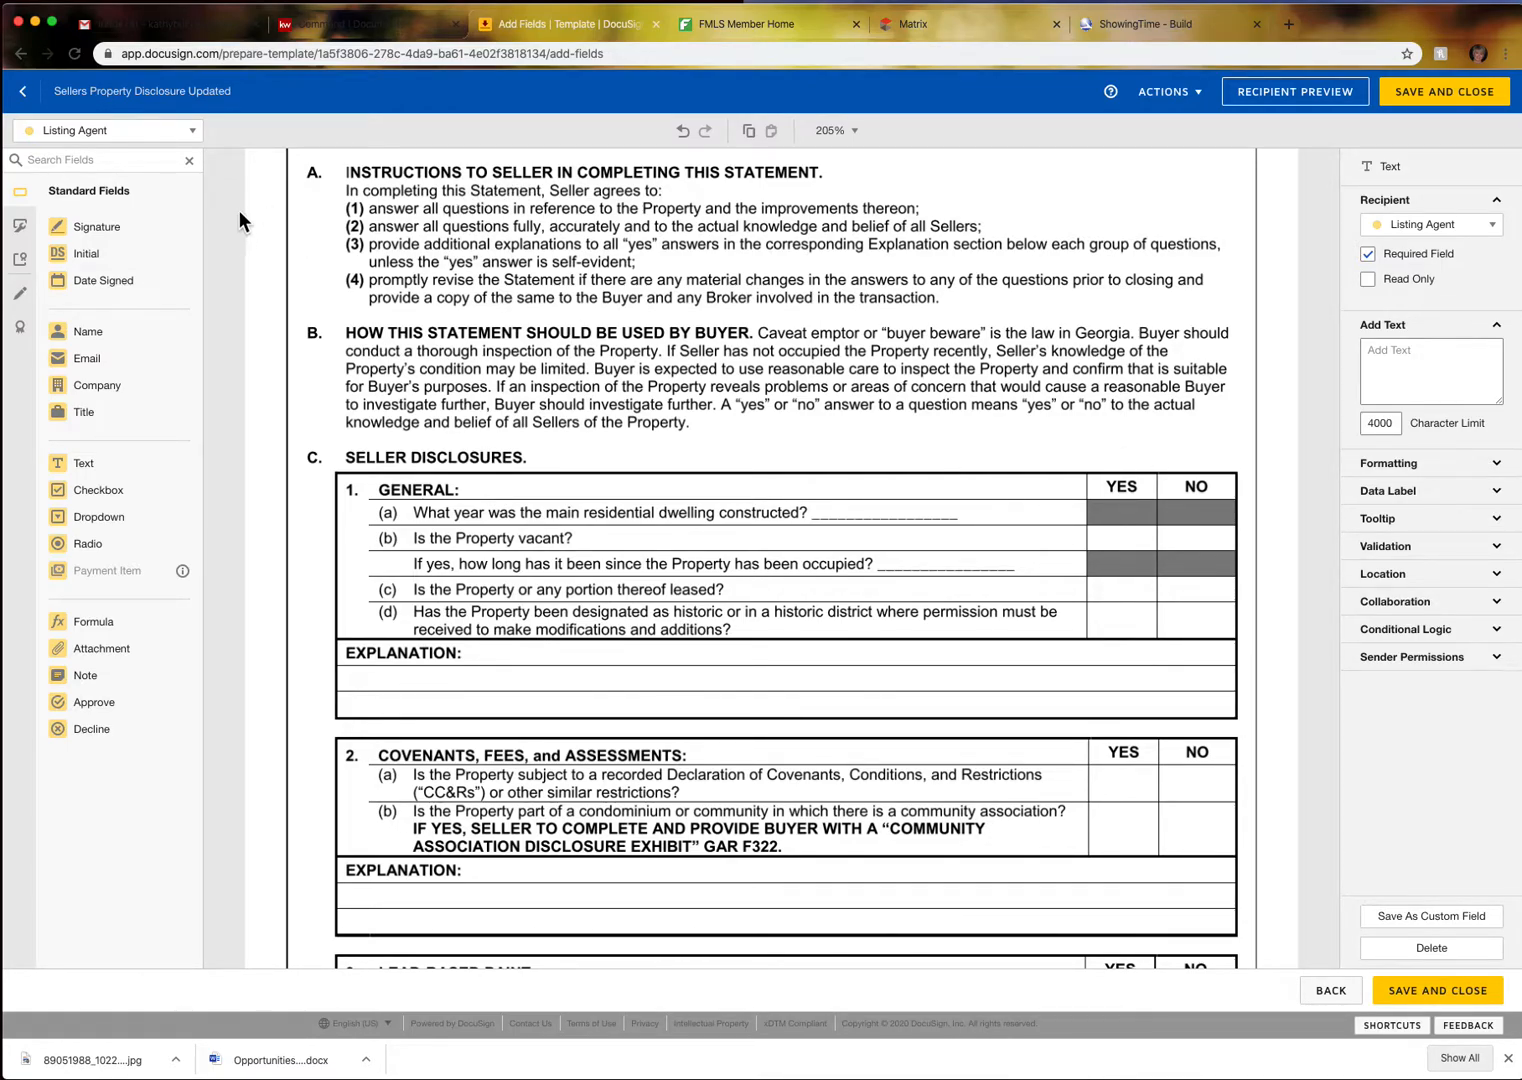
left_click(192, 132)
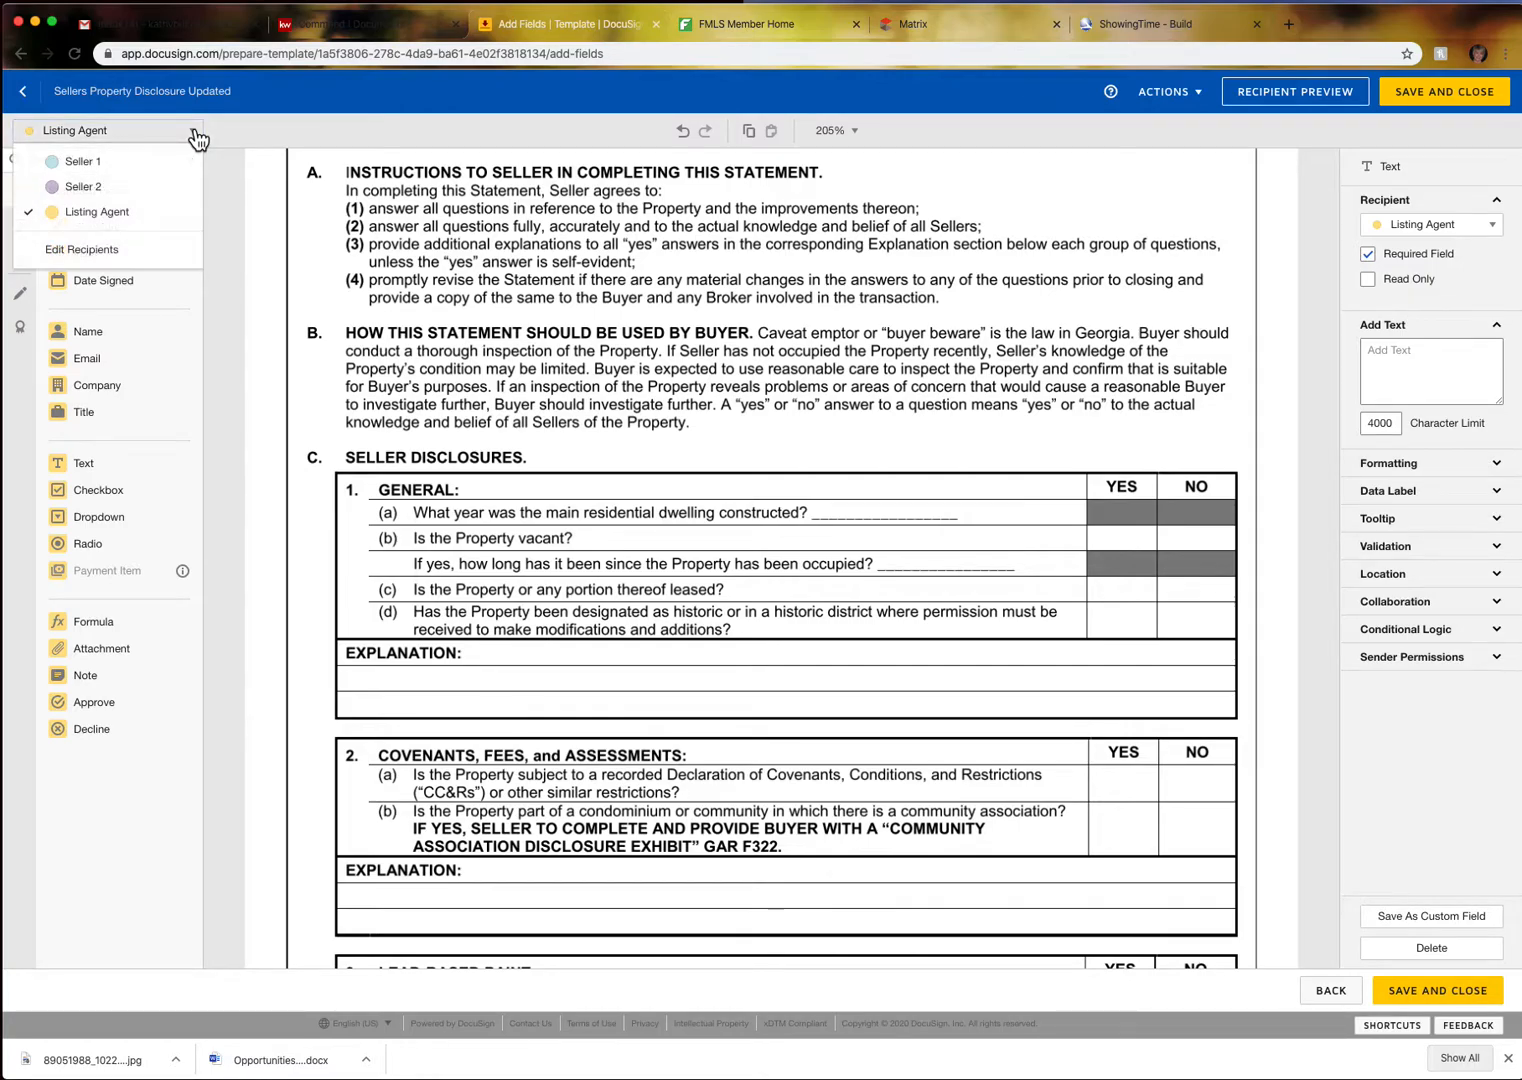
left_click(124, 163)
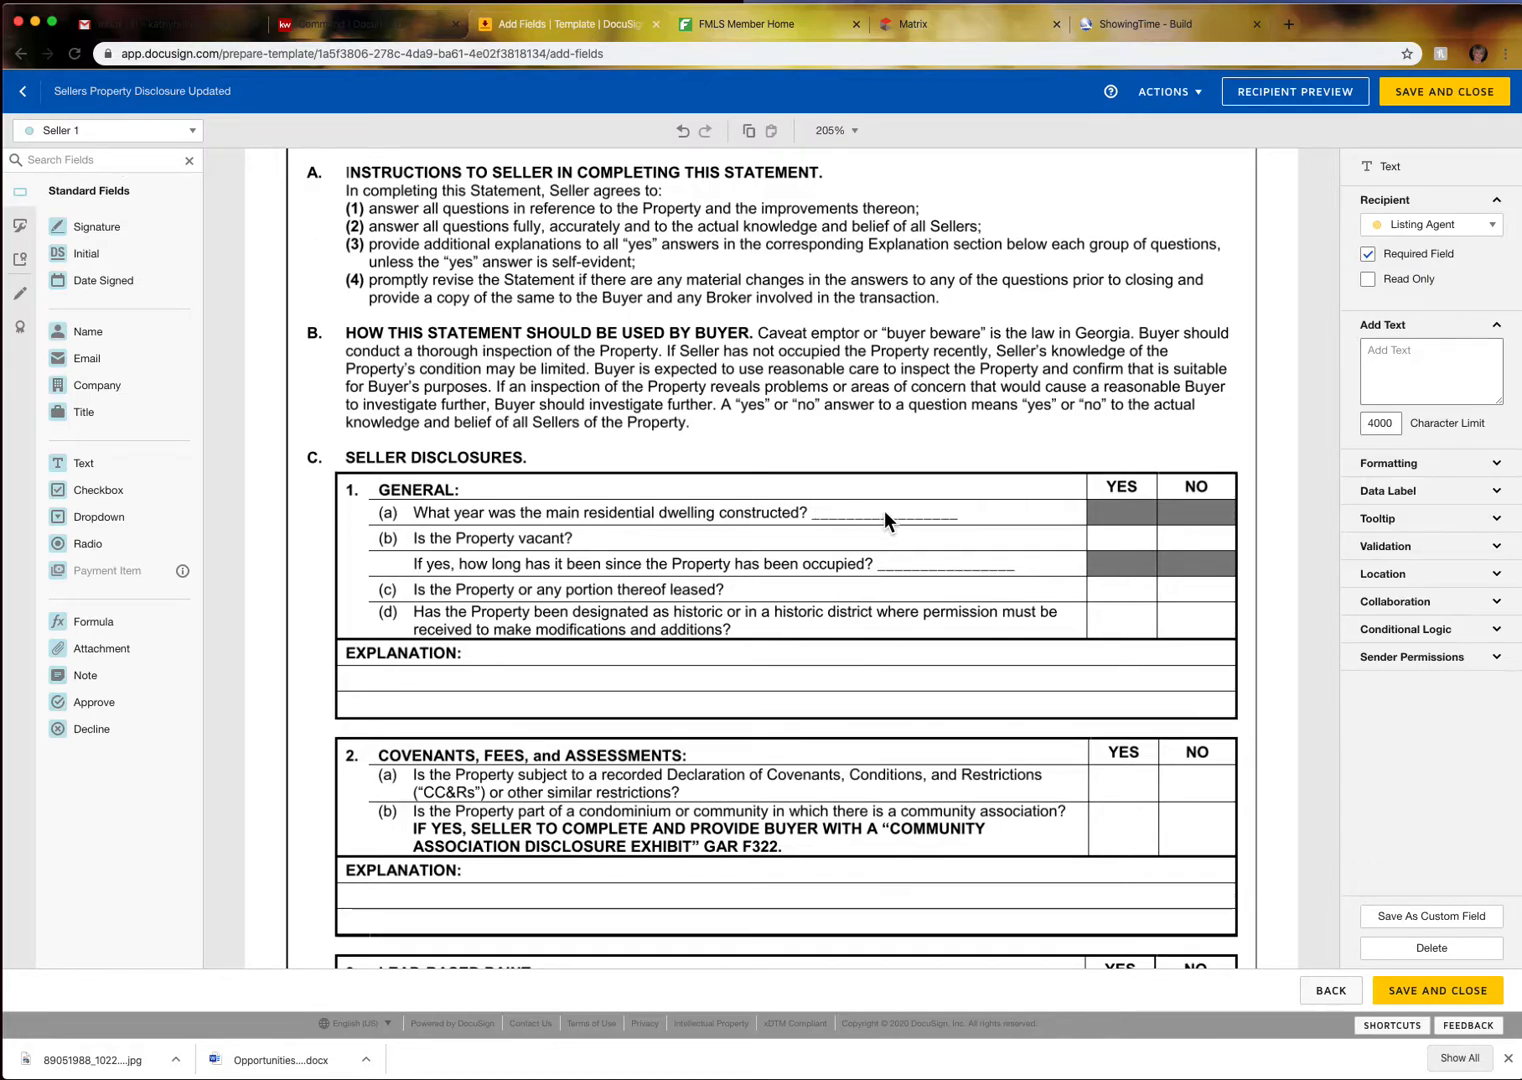
left_click_drag(88, 470, 810, 522)
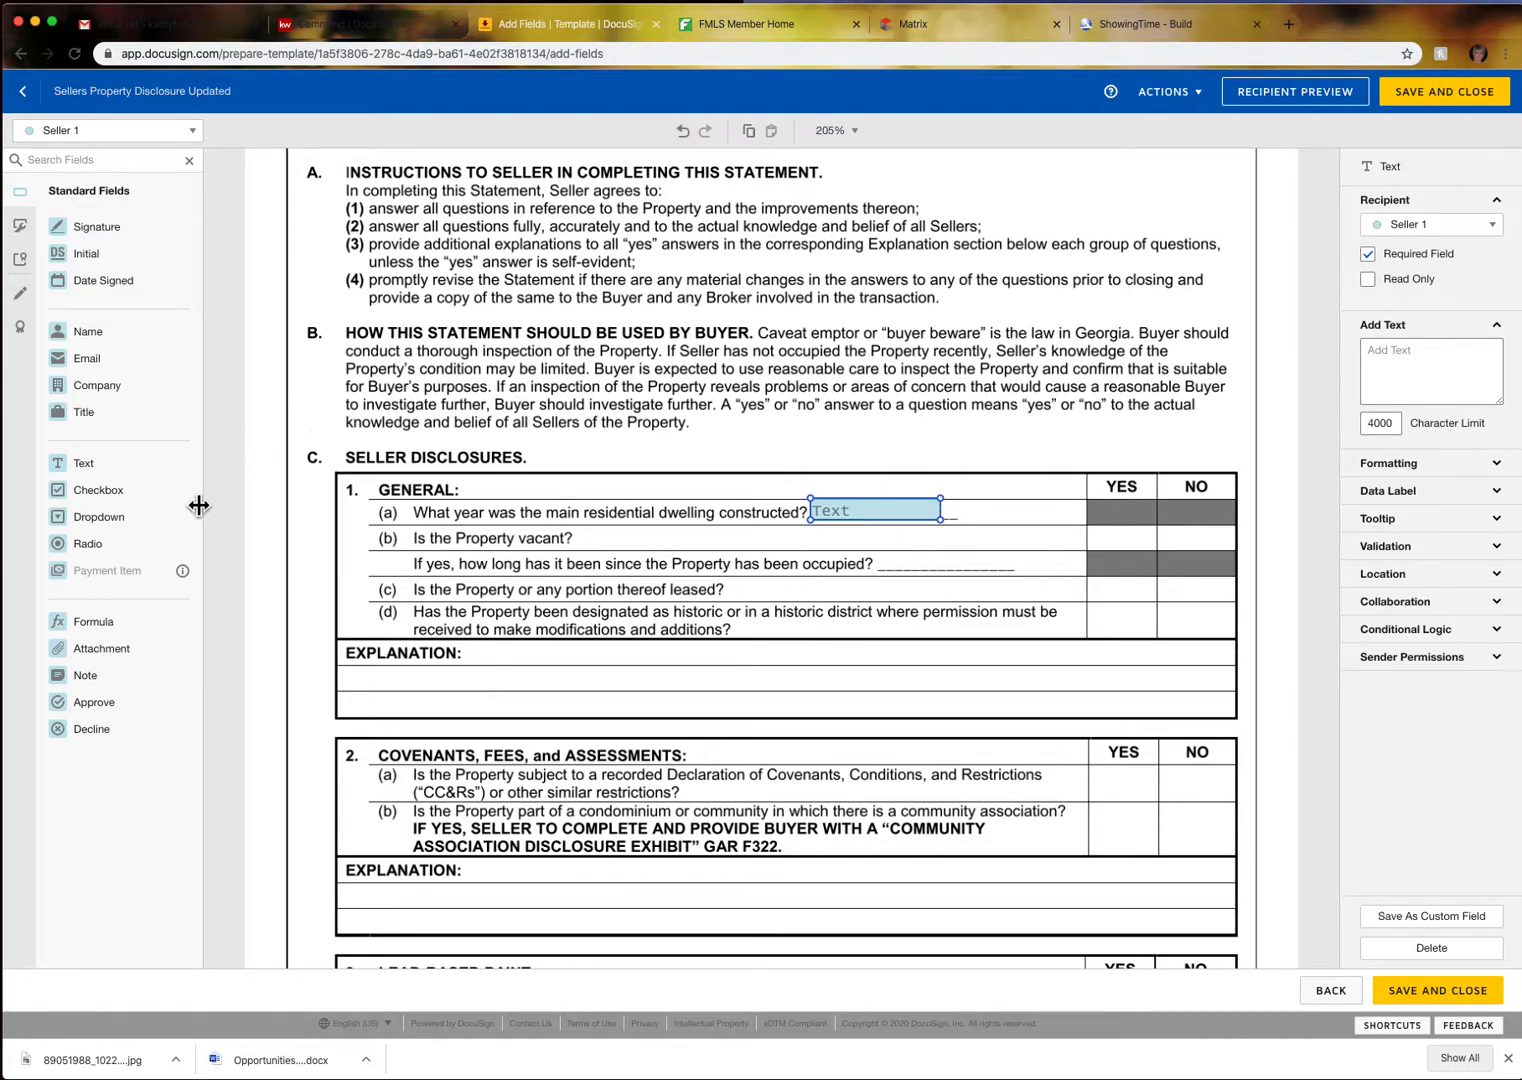
Add Seller 1 YES and NO checkboxes for General questions (b) and (c), plus a Text field on the blank for time since occupied
left_click_drag(90, 497, 1115, 537)
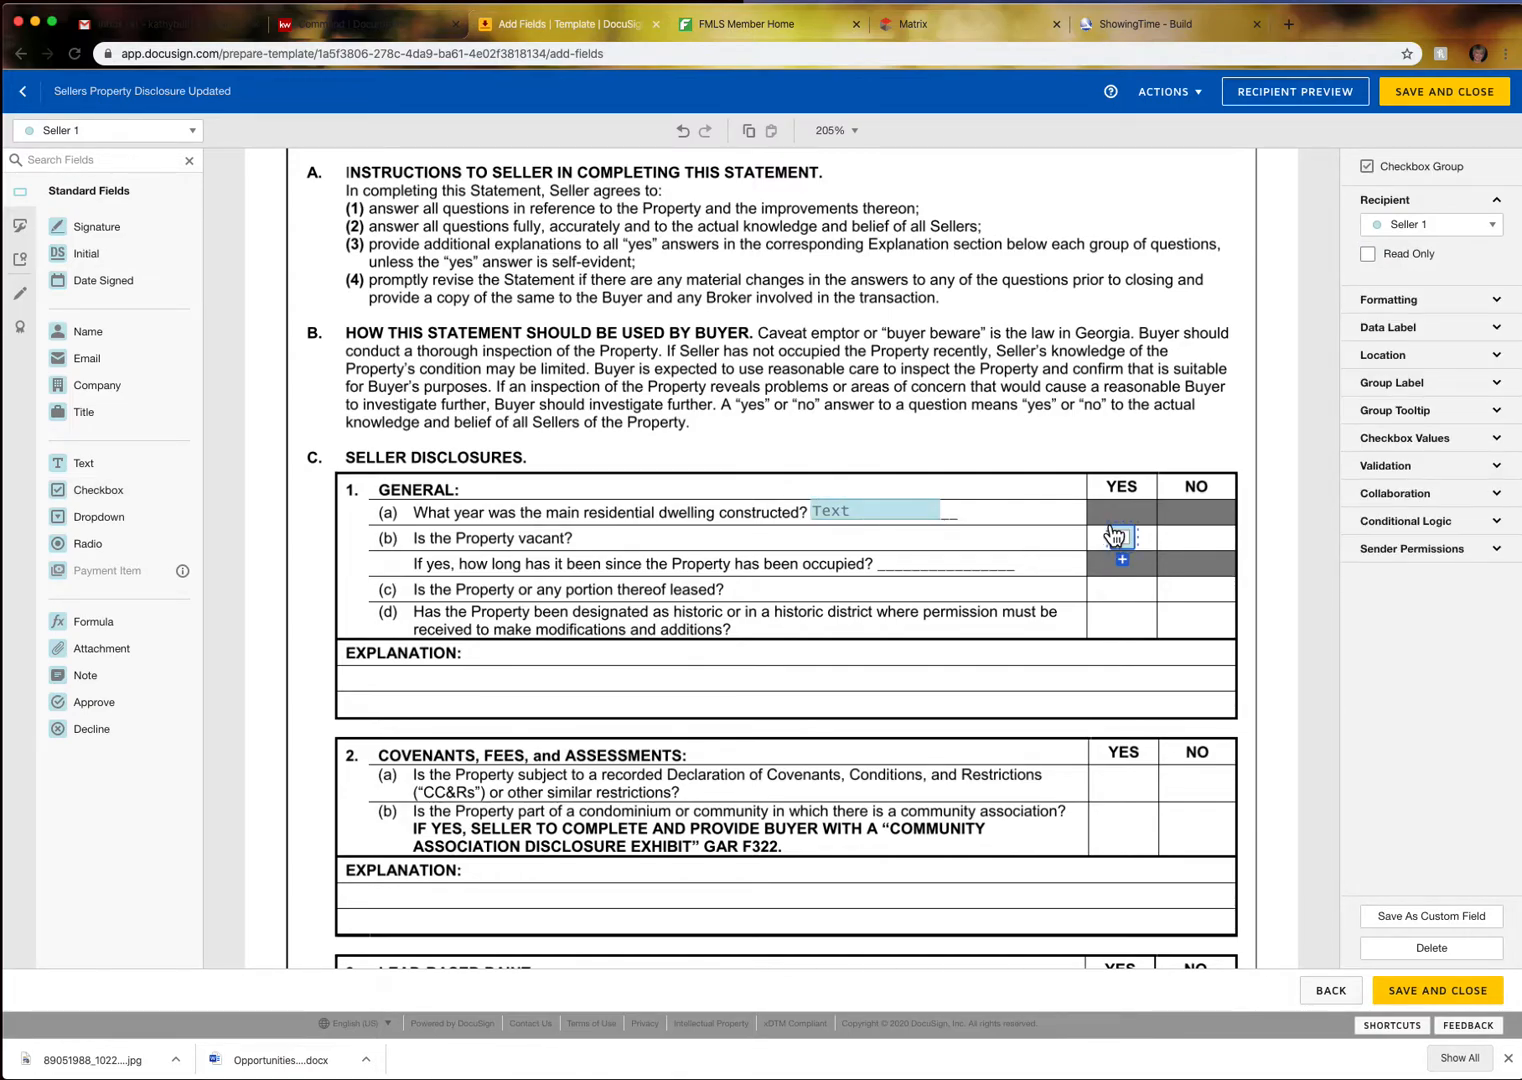
left_click(87, 470)
left_click_drag(97, 497, 1196, 535)
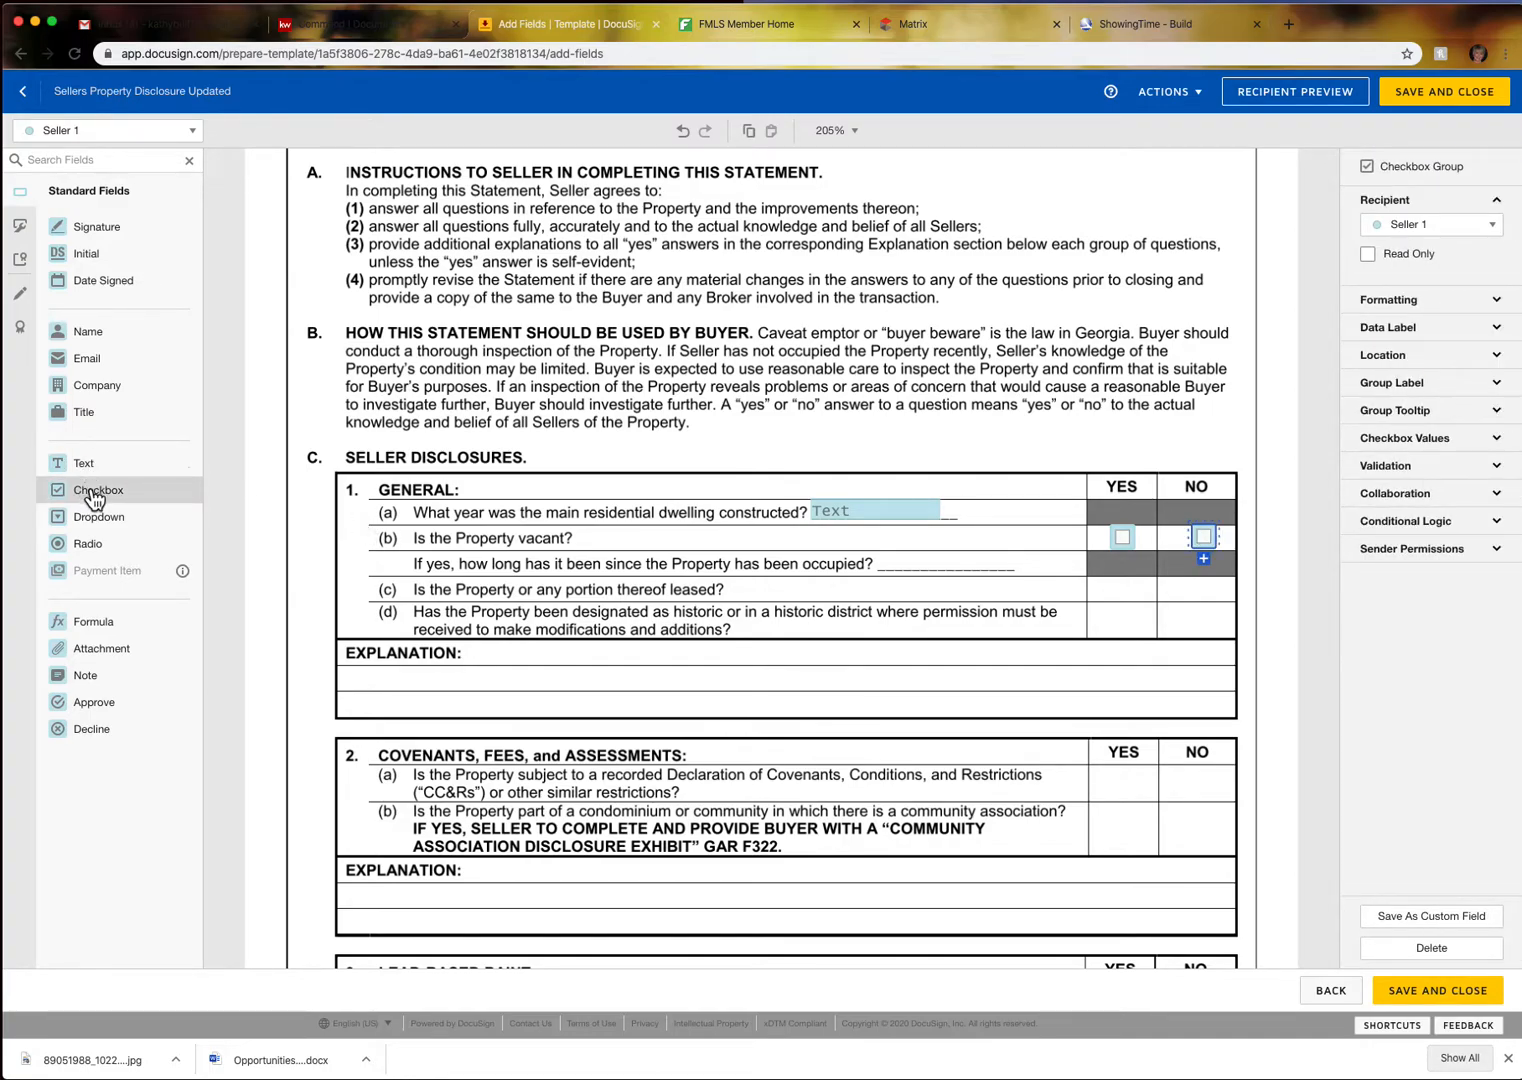
left_click_drag(95, 494, 1115, 588)
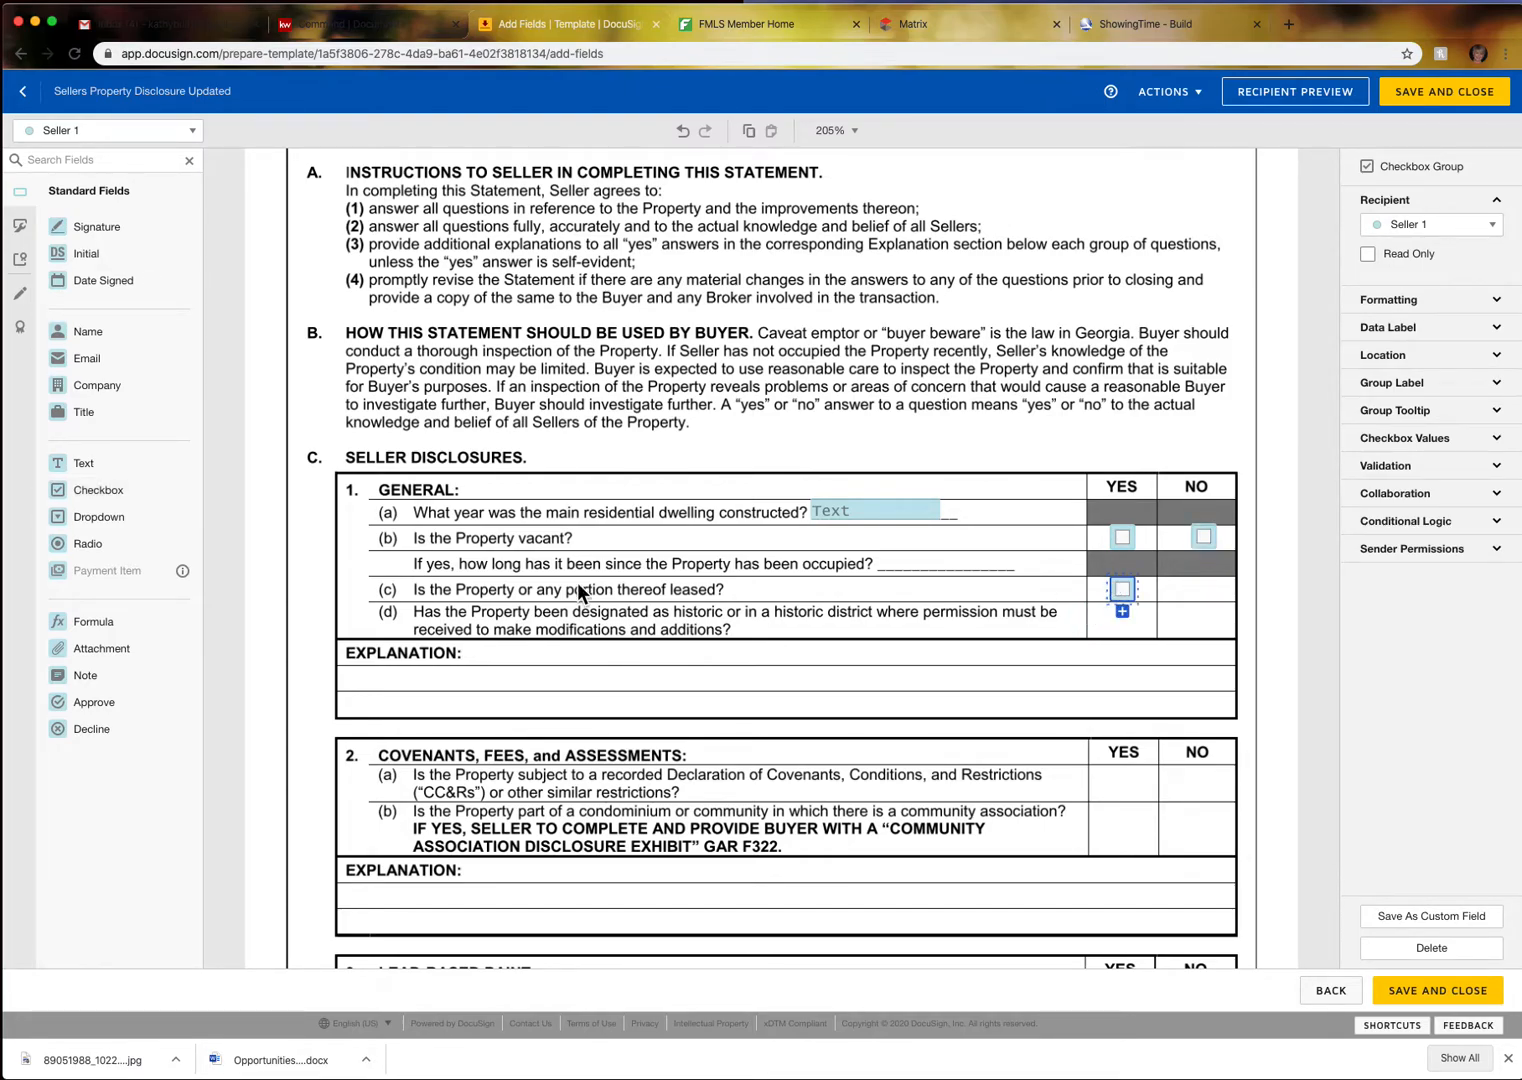
left_click_drag(89, 508, 1200, 587)
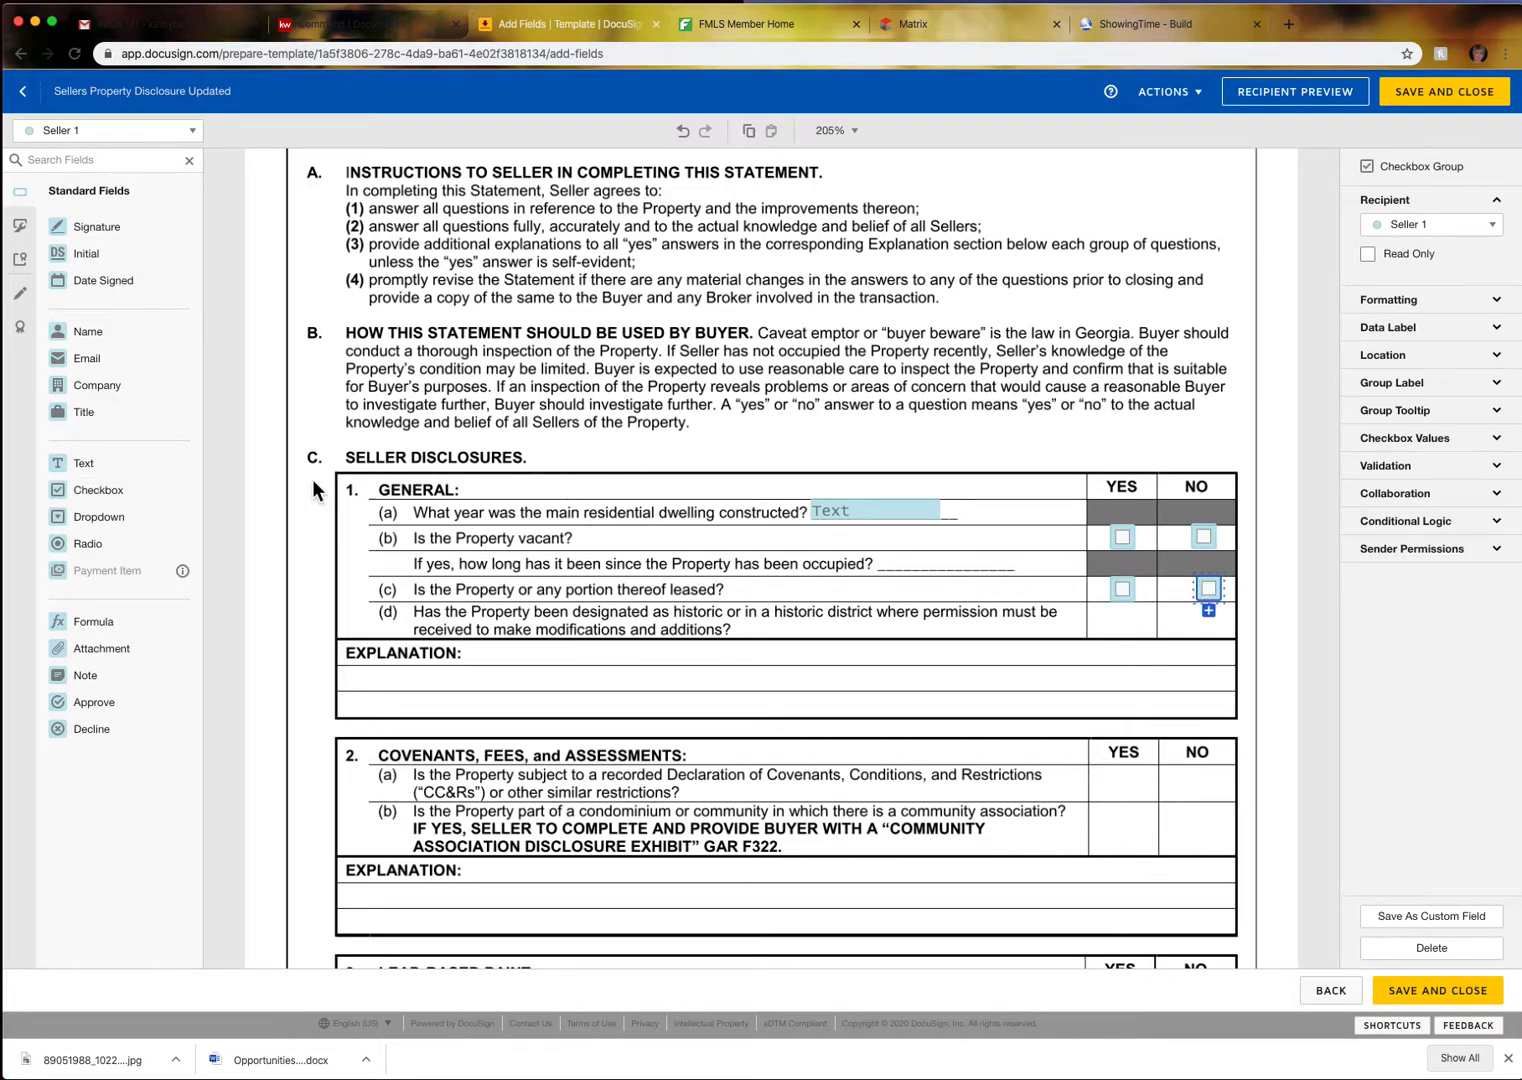
left_click_drag(84, 466, 878, 572)
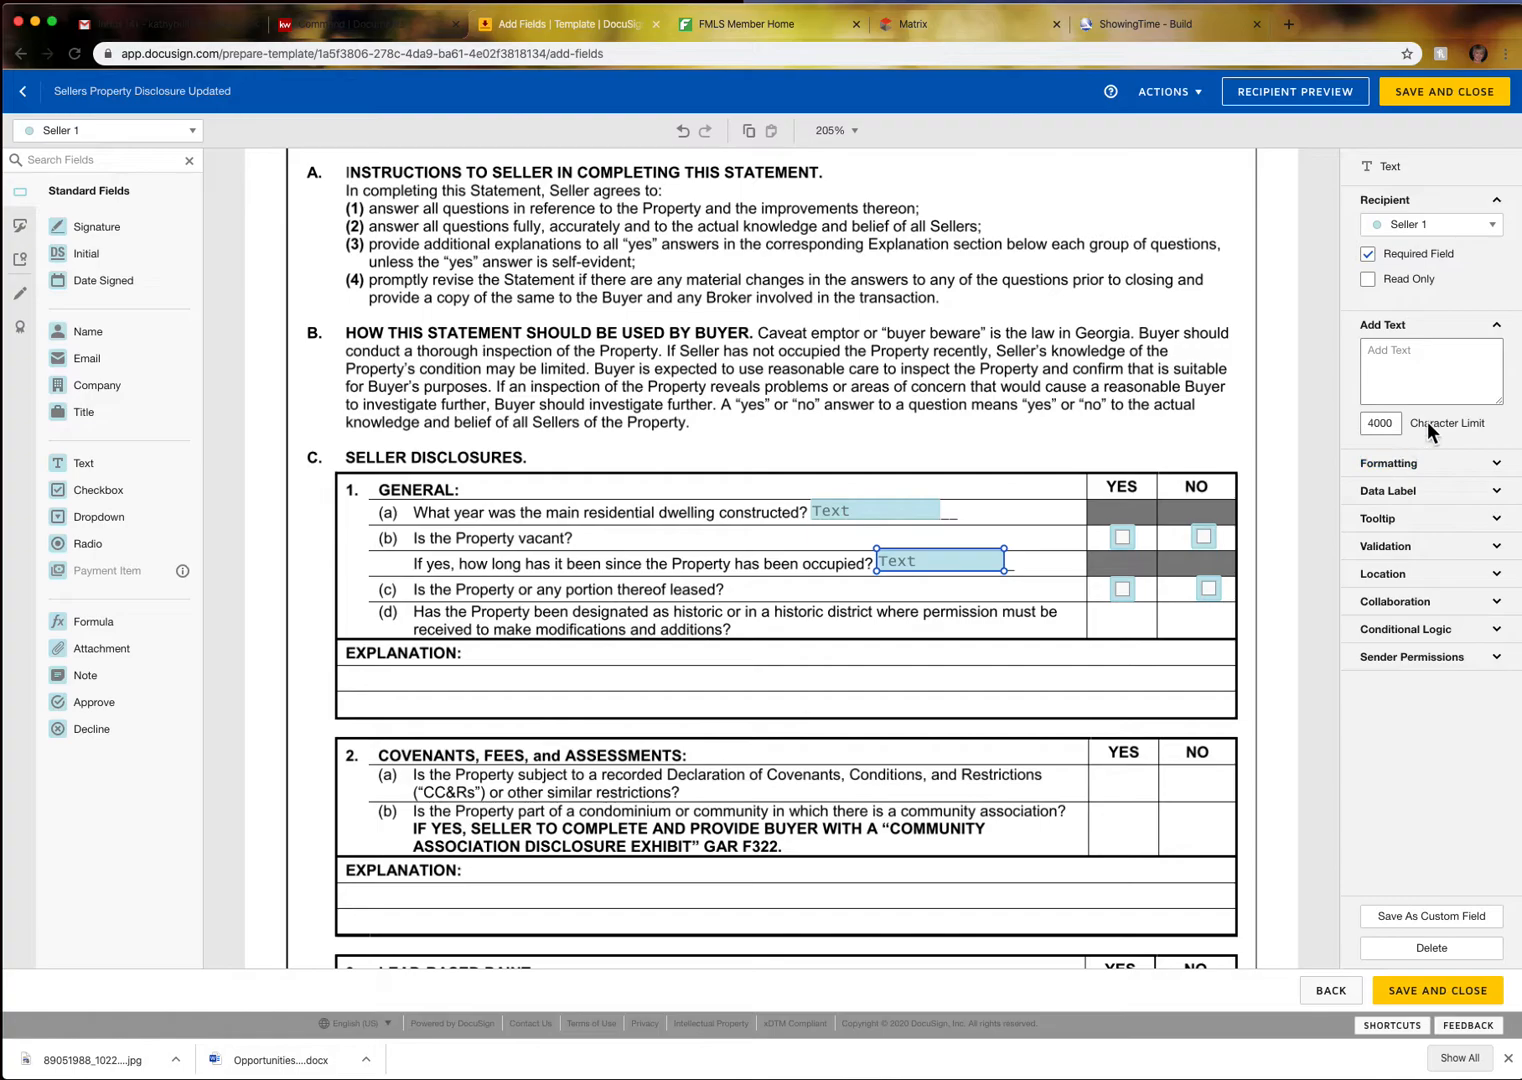
Select all the Seller 1 fields placed in the General section and allow recipients to collaborate on them
left_click(1395, 603)
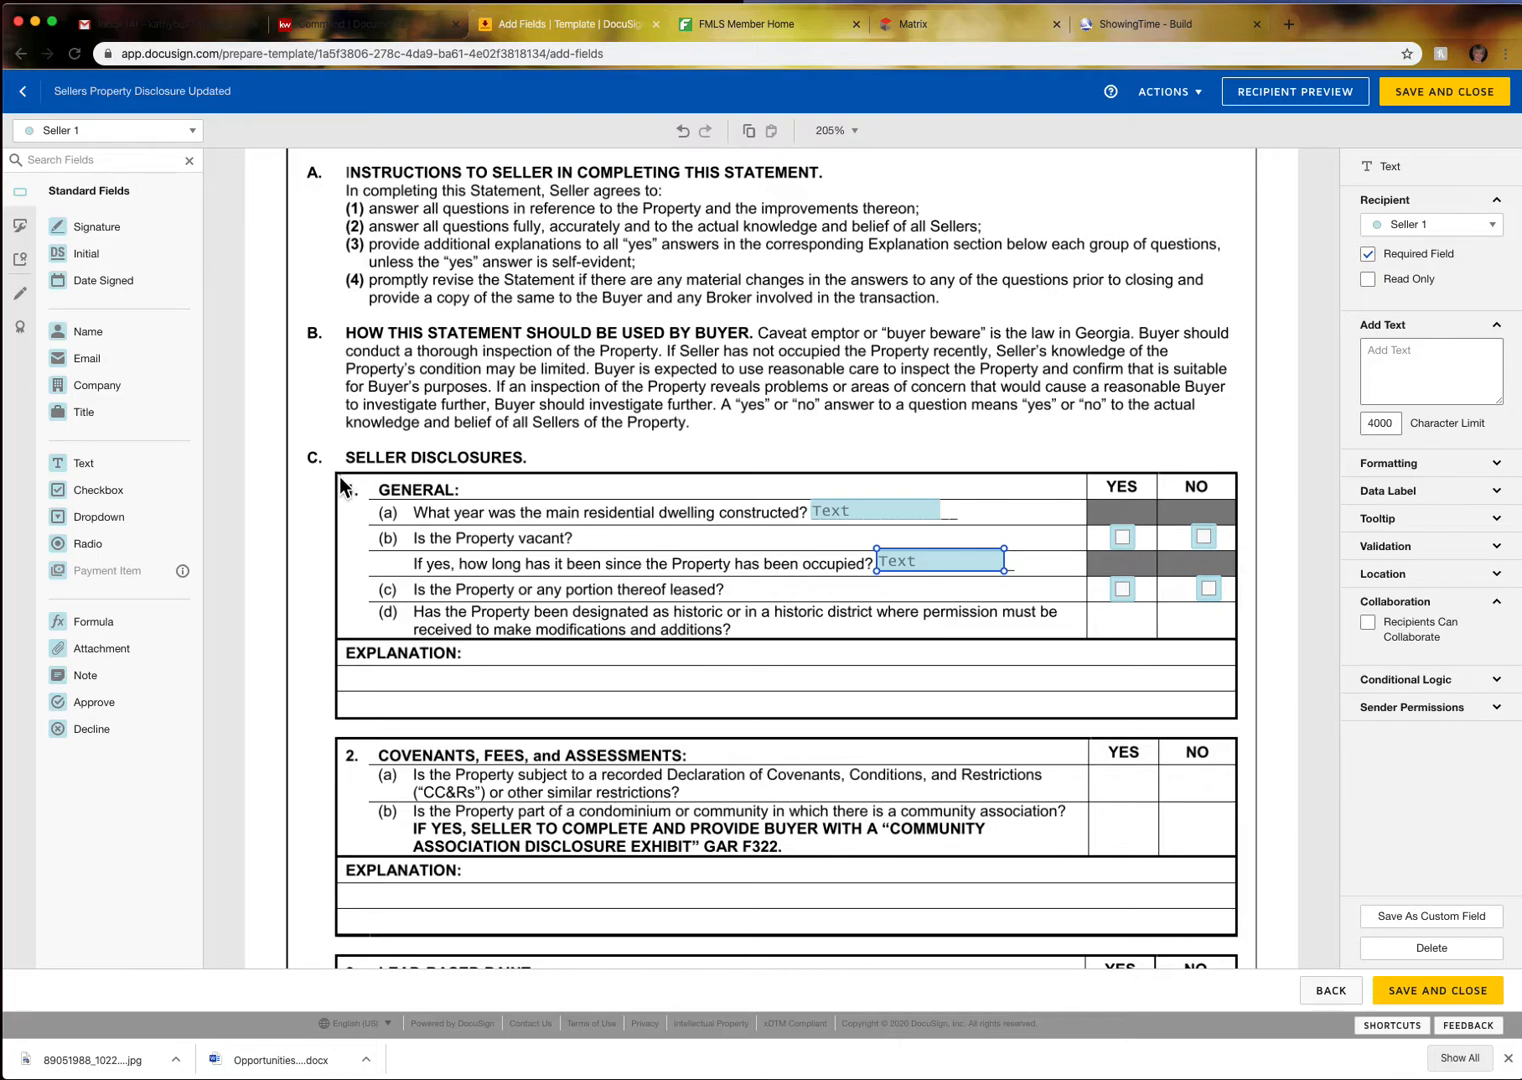
left_click_drag(338, 476, 1235, 716)
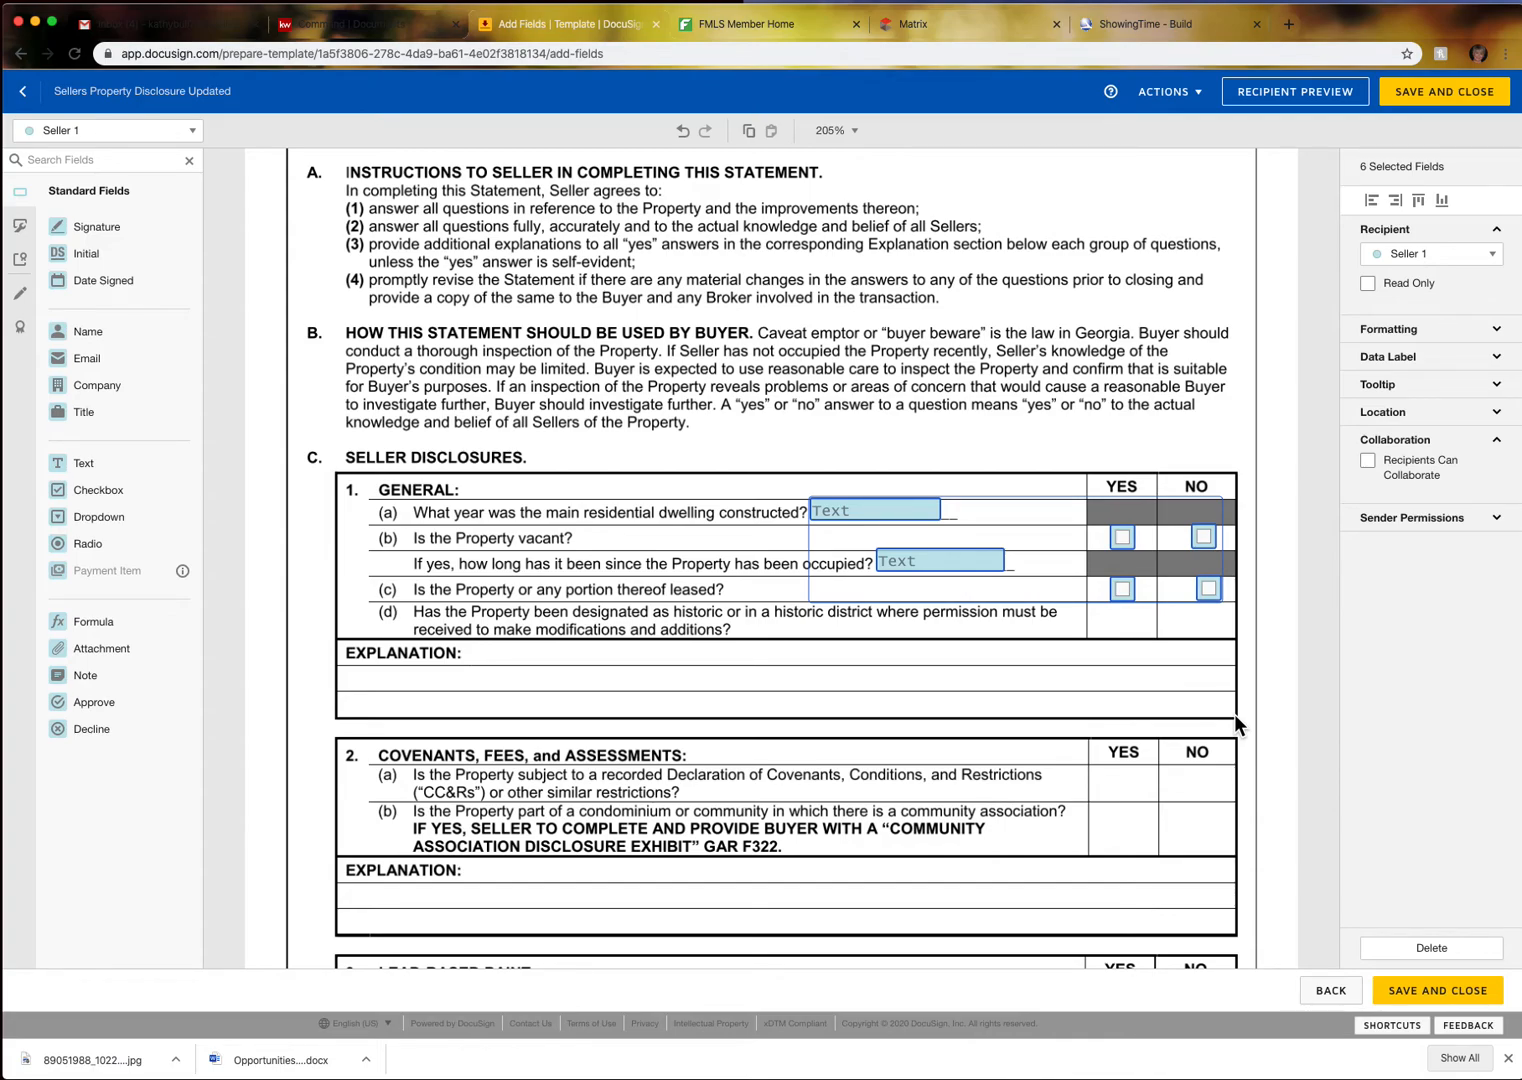
left_click(1368, 462)
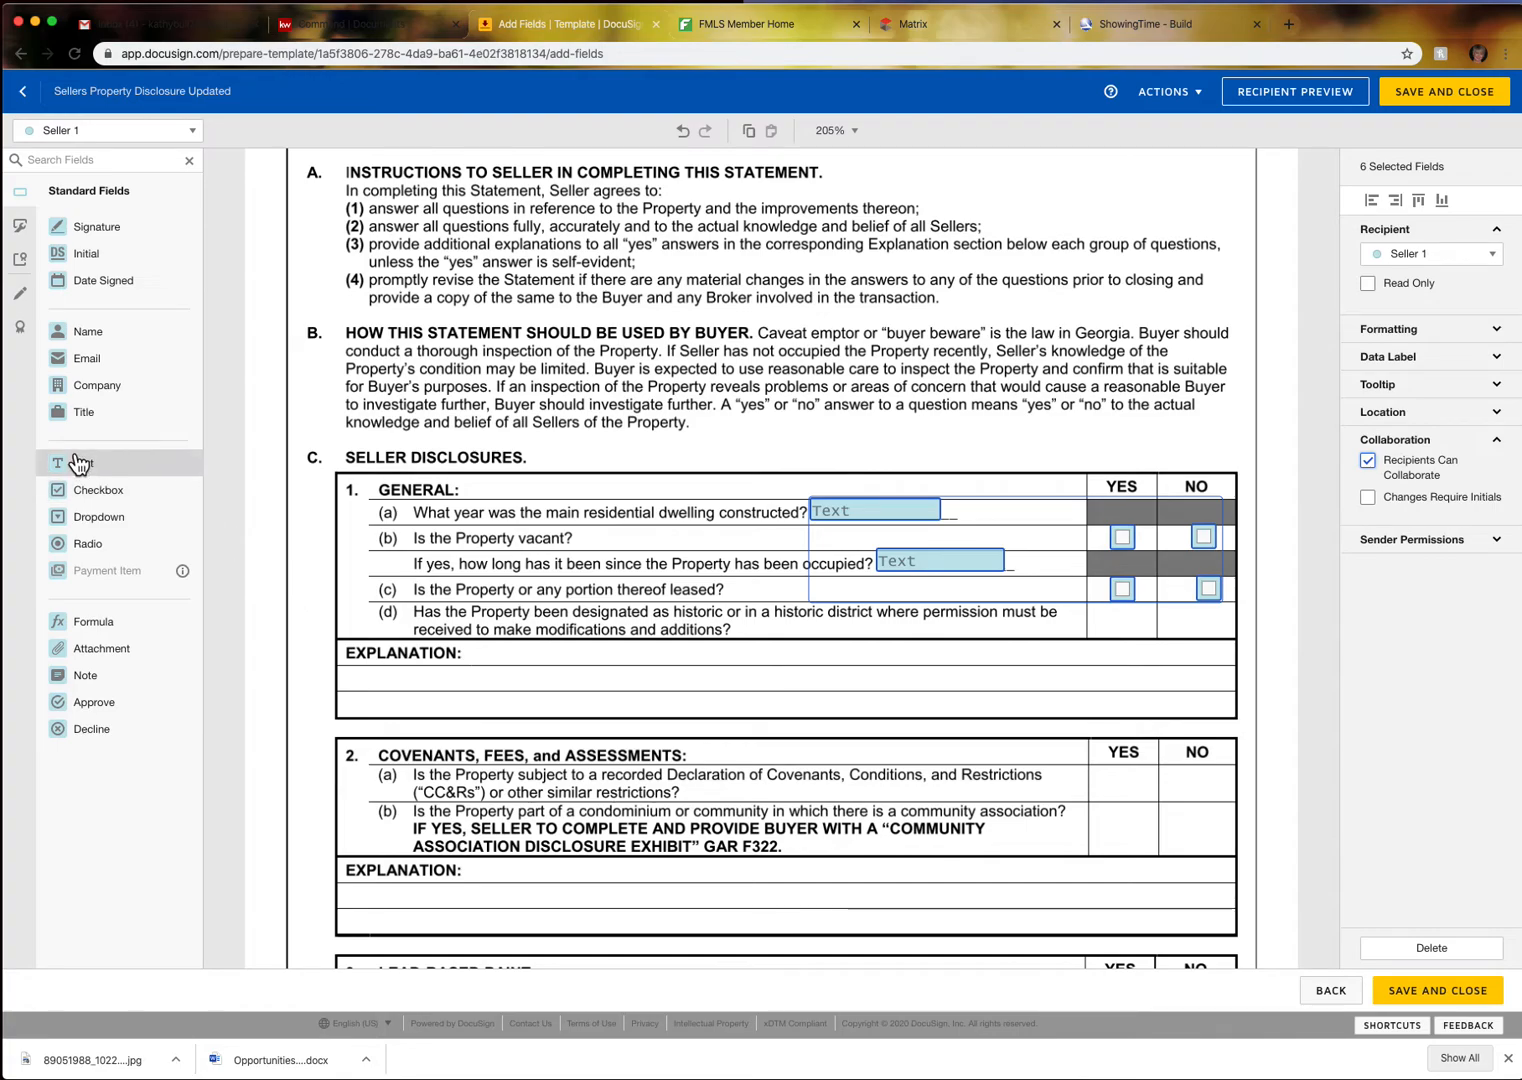
Add a Seller 1 Text field across the first Explanation line of the General section and enable Recipients Can Collaborate for it
left_click_drag(75, 463, 340, 686)
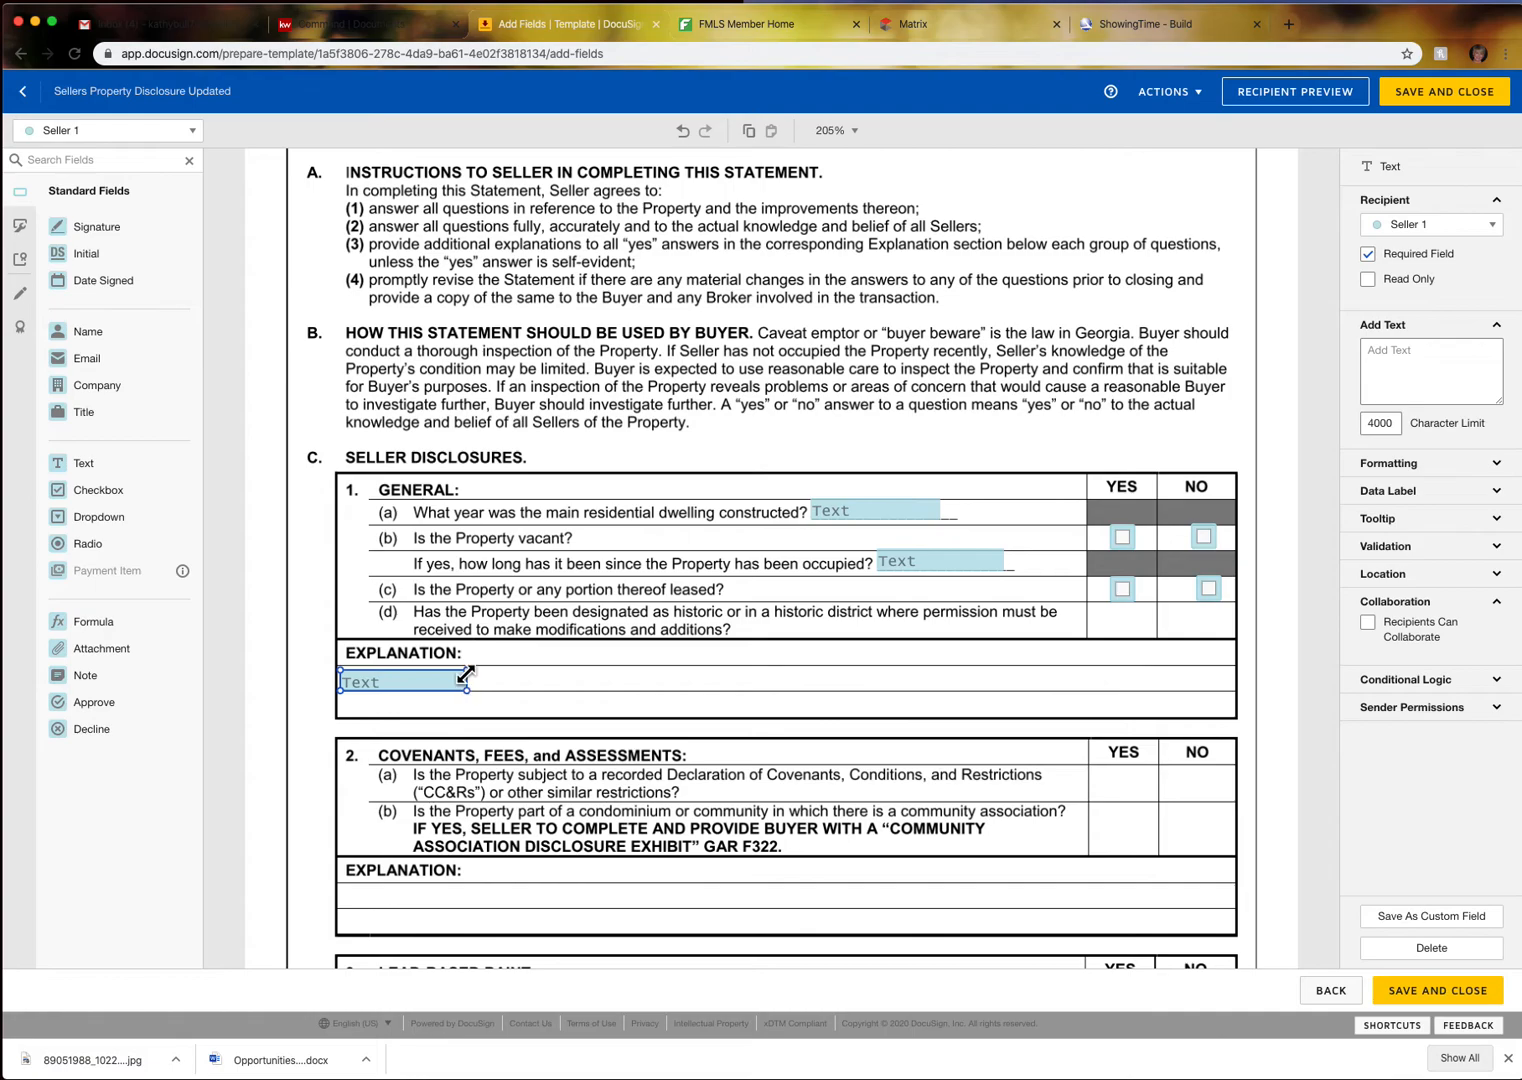
left_click_drag(466, 669, 1203, 668)
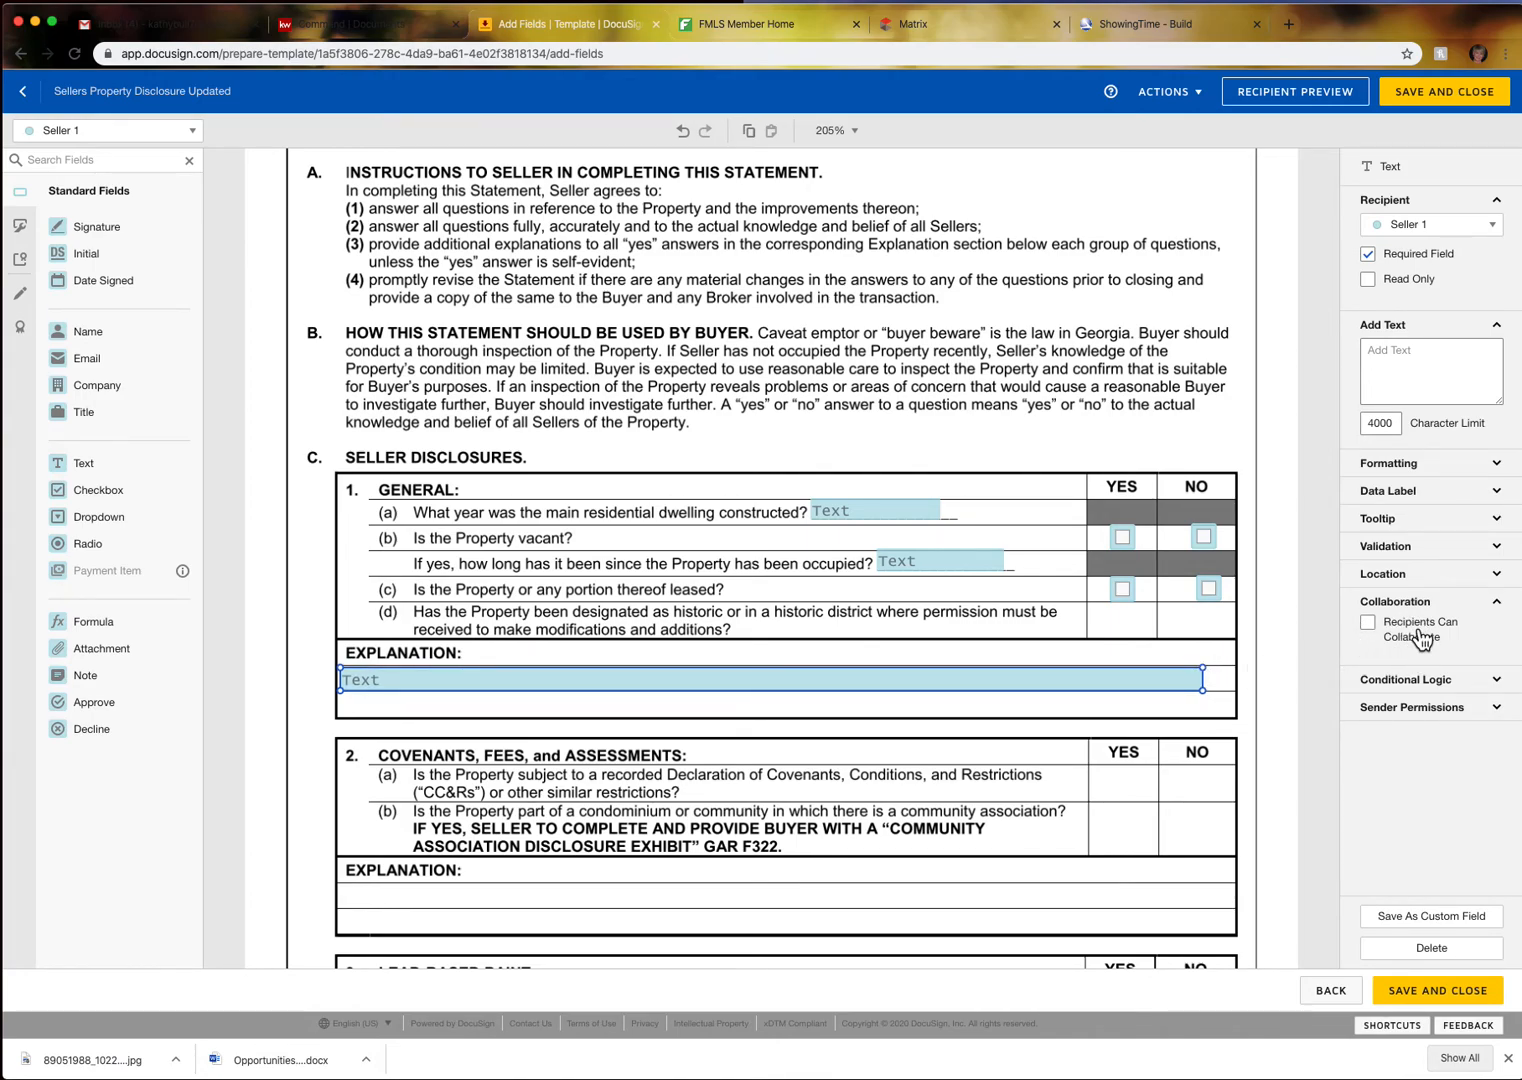
left_click(1368, 626)
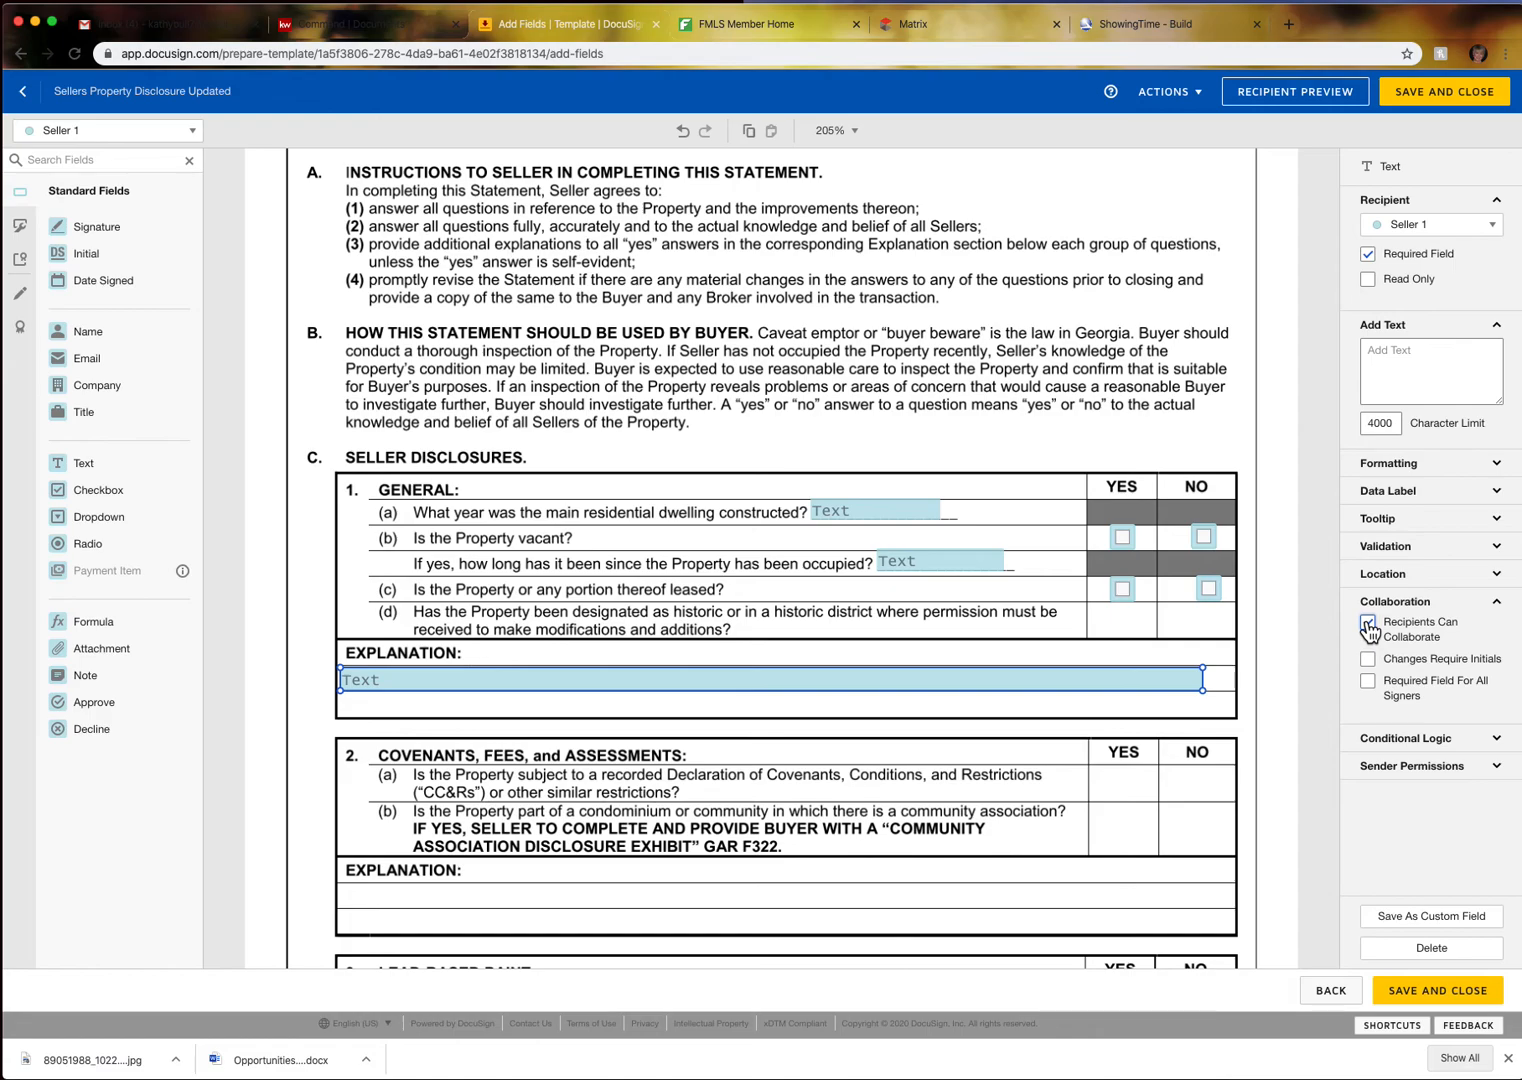